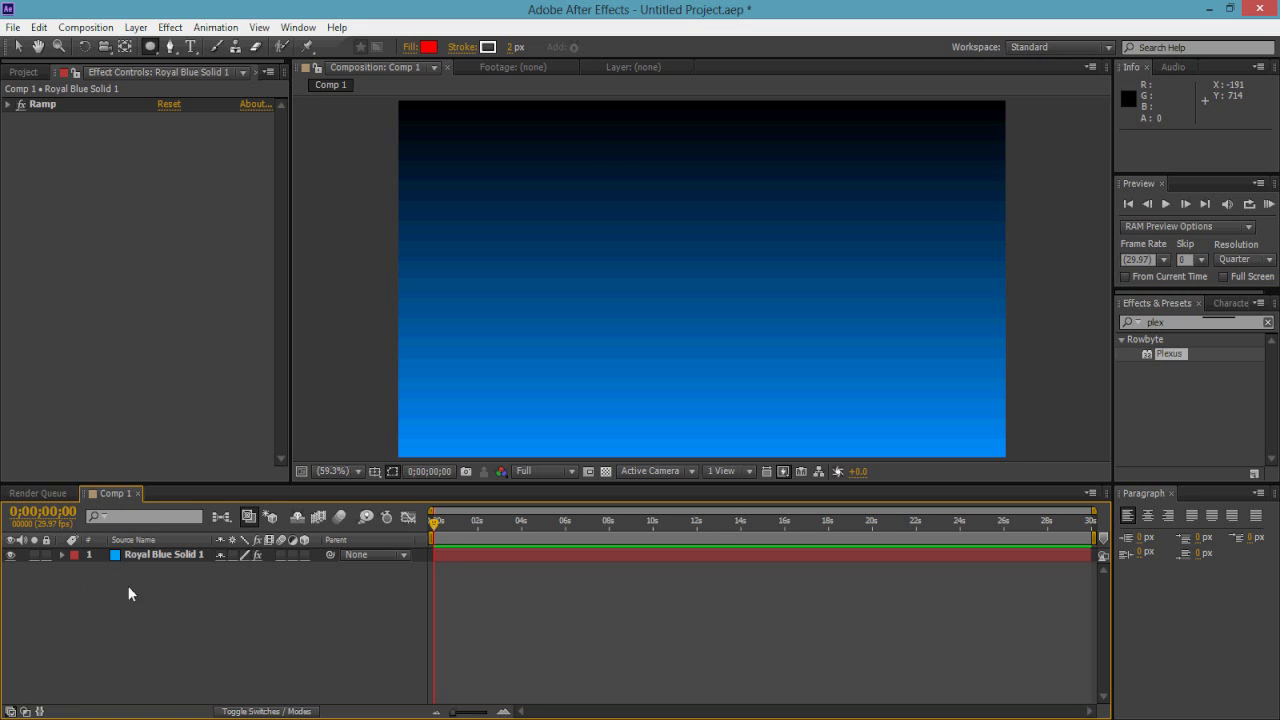
- Select the blue gradient background layer and briefly check the Project panel
{"action": "left_click", "coordinate": [165, 558]}
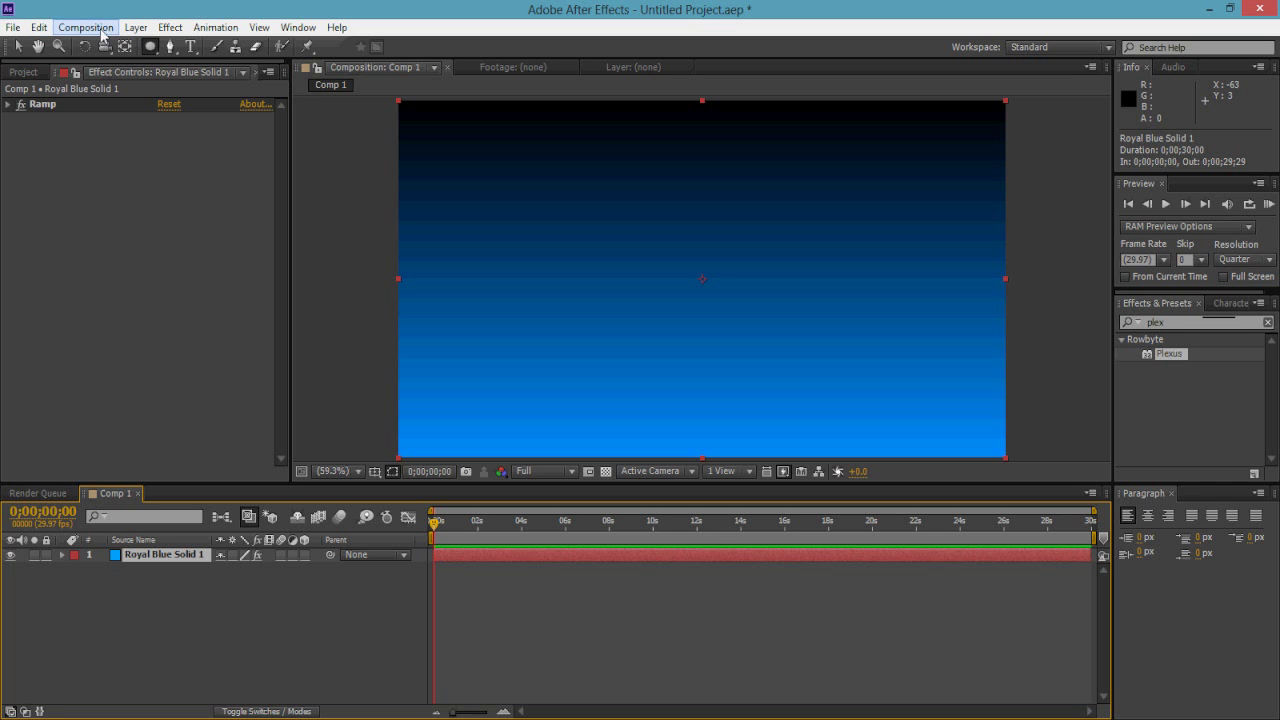
{"action": "left_click", "coordinate": [23, 74]}
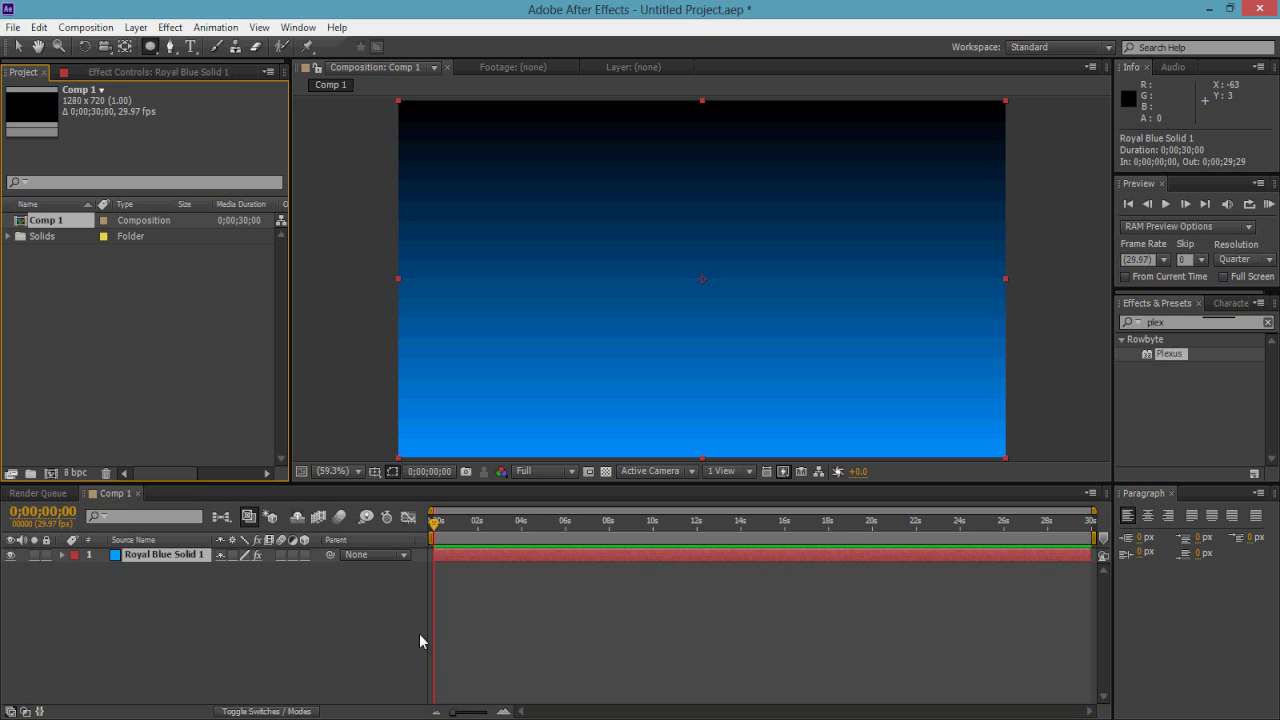
{"action": "left_click", "coordinate": [160, 74]}
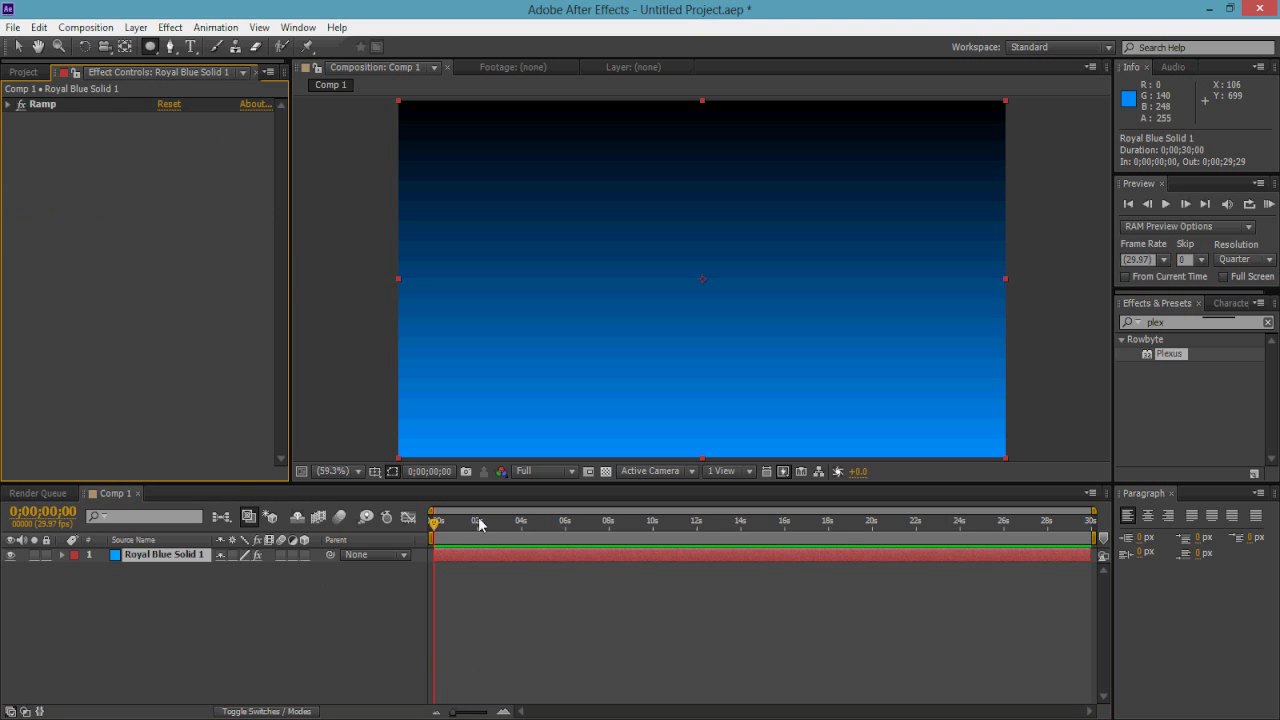
- Create a full-size 1280×720 black solid, Black Solid 1, above the gradient
{"action": "left_click", "coordinate": [135, 27]}
{"action": "mouse_move", "coordinate": [150, 43]}
{"action": "left_click", "coordinate": [445, 65]}
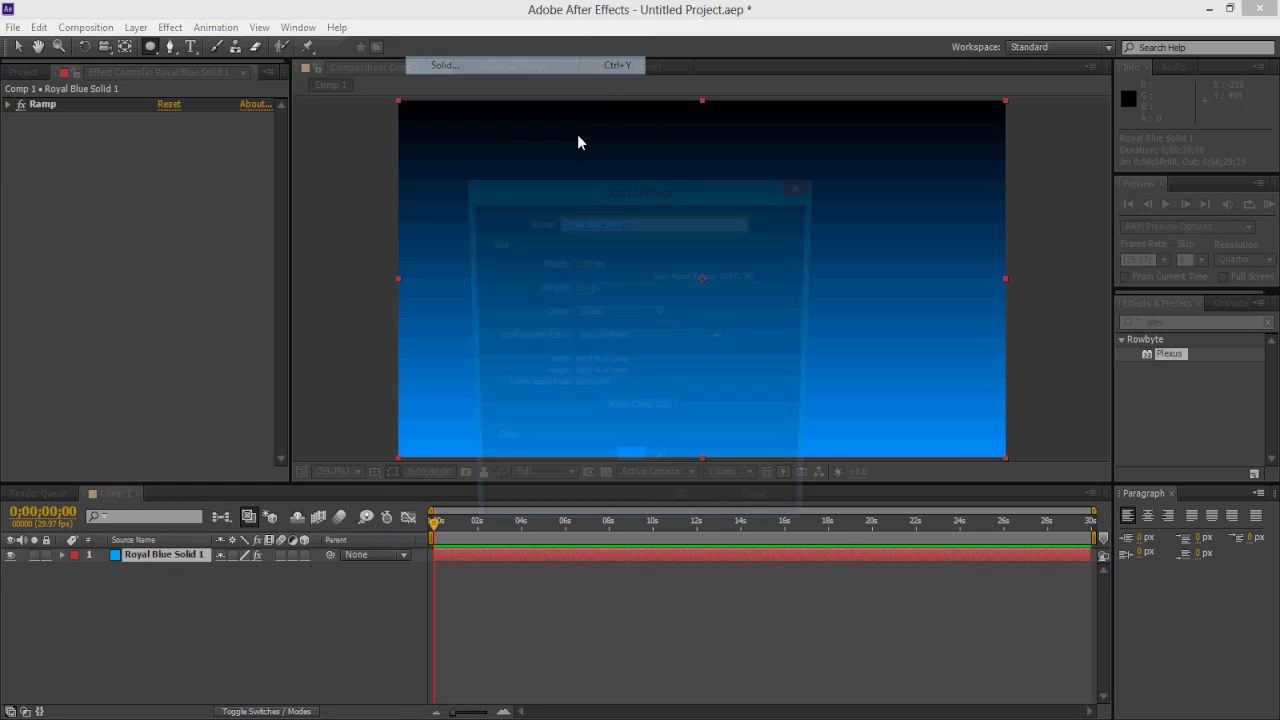
{"action": "left_click", "coordinate": [630, 468]}
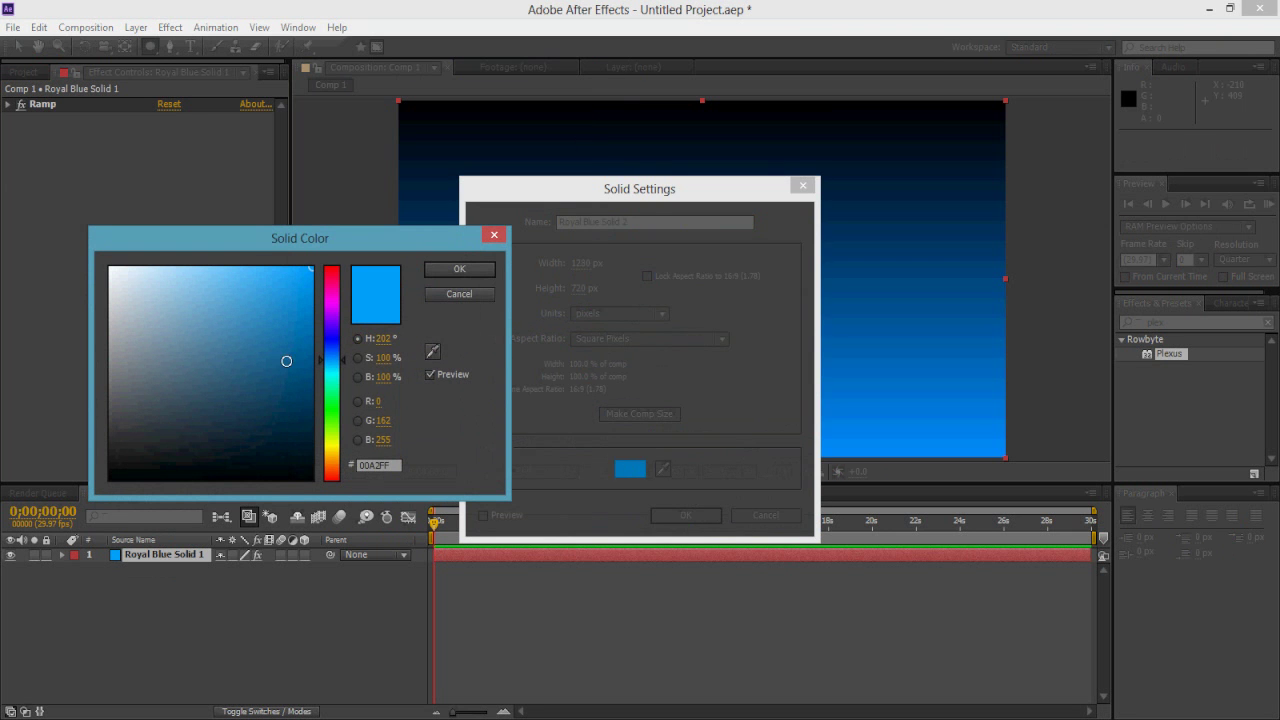
{"action": "left_click_drag", "start_coordinate": [286, 361], "coordinate": [251, 471]}
{"action": "left_click", "coordinate": [459, 268]}
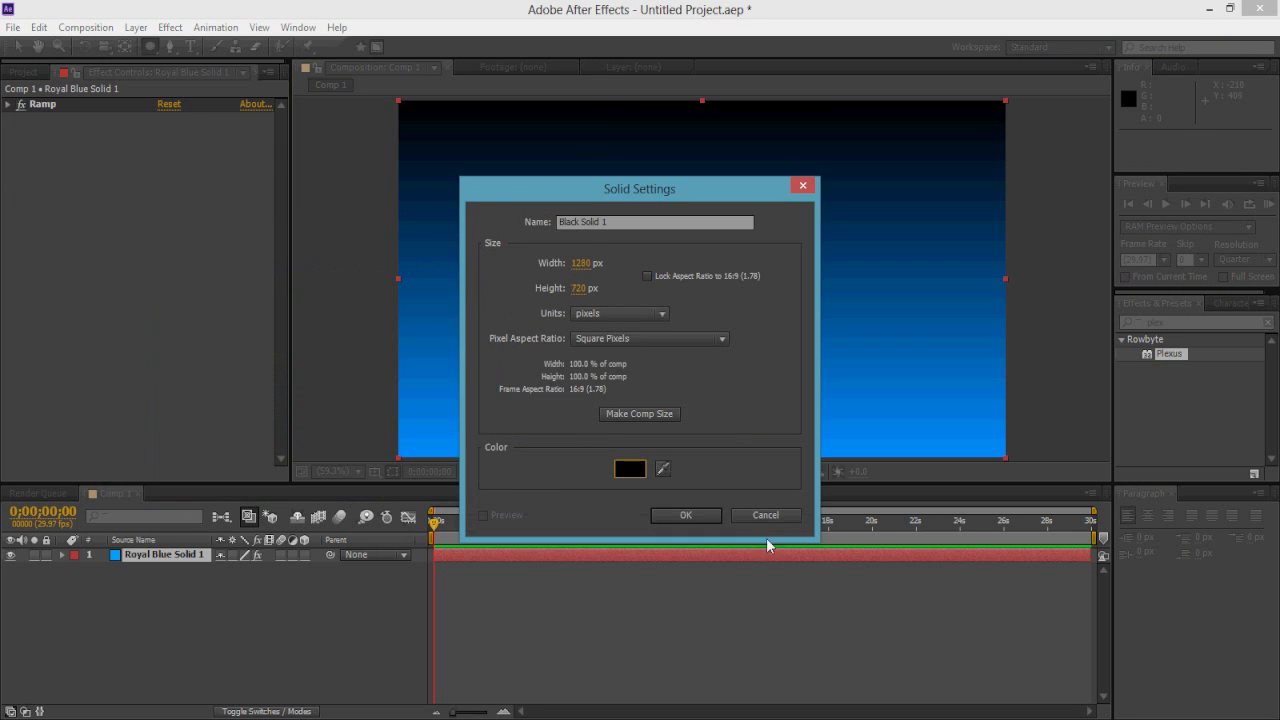
{"action": "left_click", "coordinate": [683, 515]}
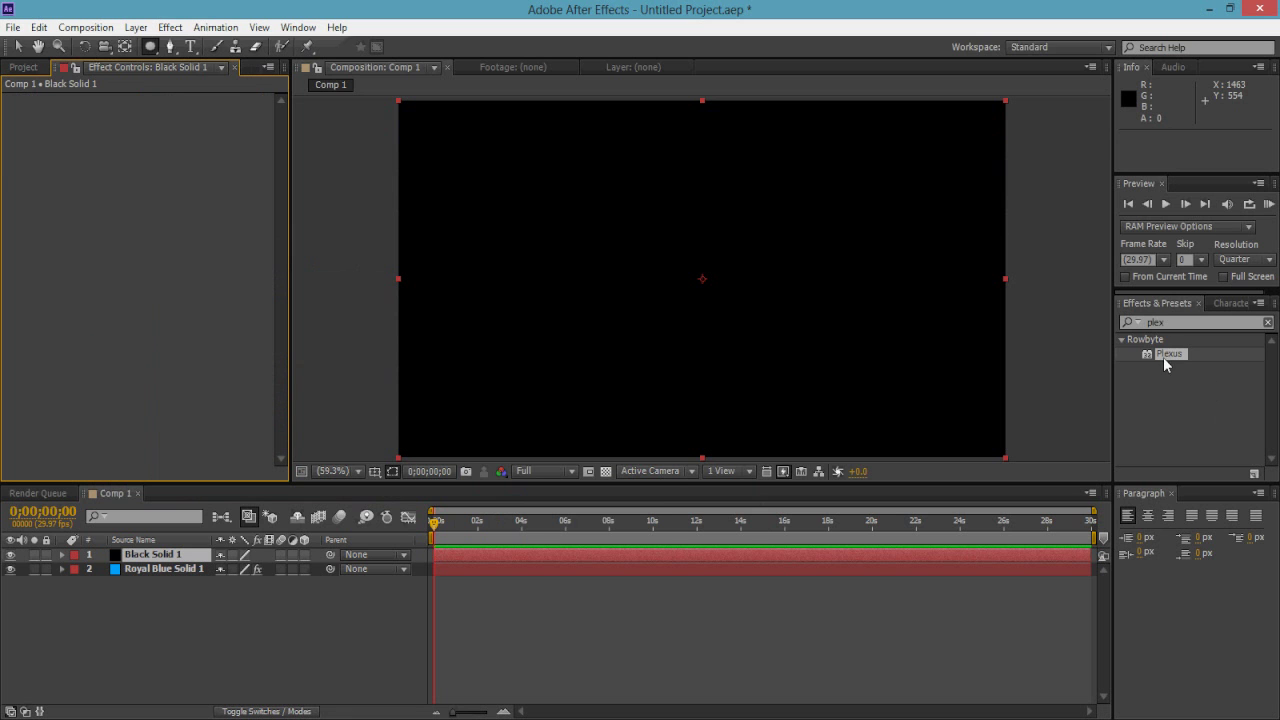
- Select the existing 'plex' text in the Effects & Presets search field to find Plexus
{"action": "left_click", "coordinate": [1173, 323]}
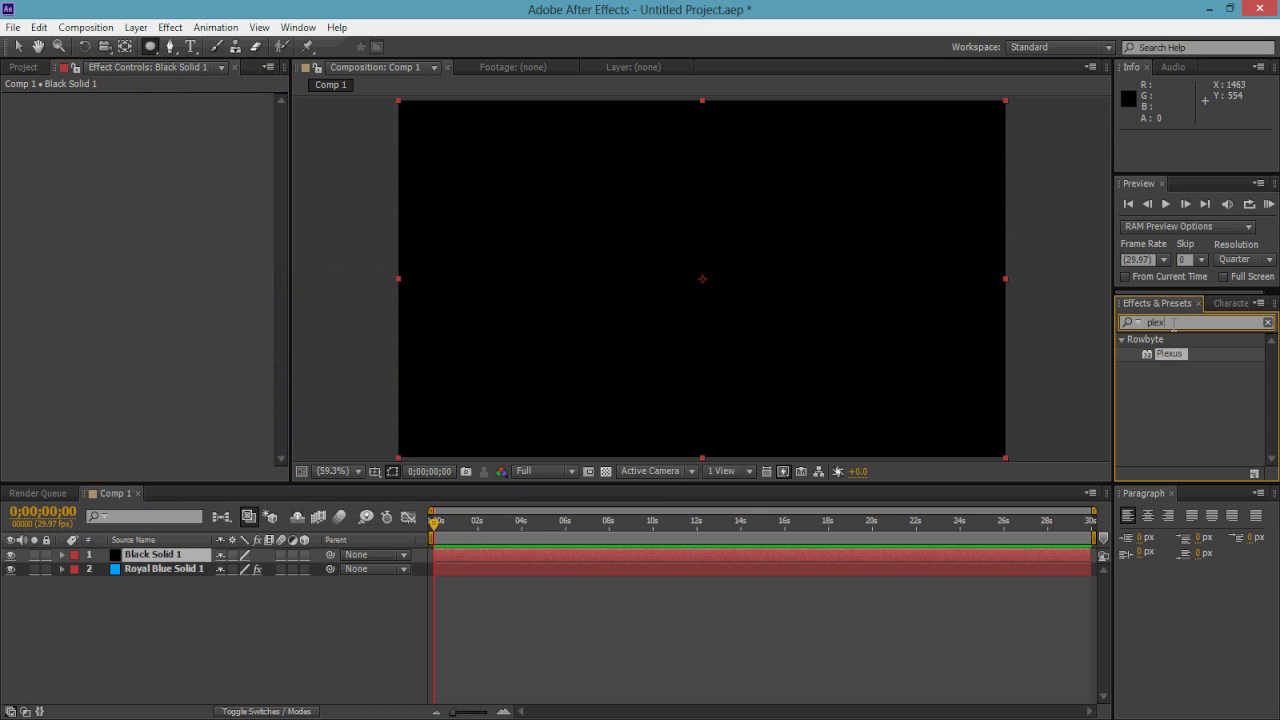
{"action": "left_click_drag", "start_coordinate": [1173, 323], "coordinate": [477, 330]}
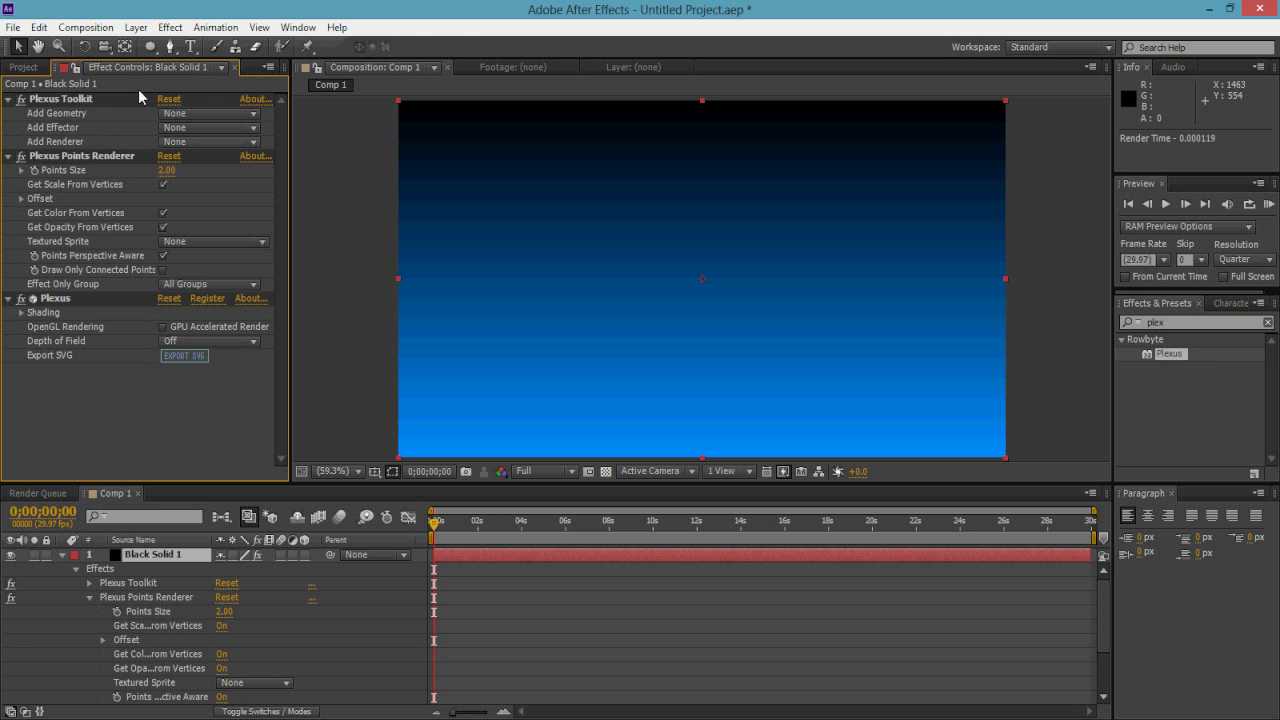
- Draw a three-point Pen mask path across Black Solid 1
{"action": "left_click", "coordinate": [170, 47]}
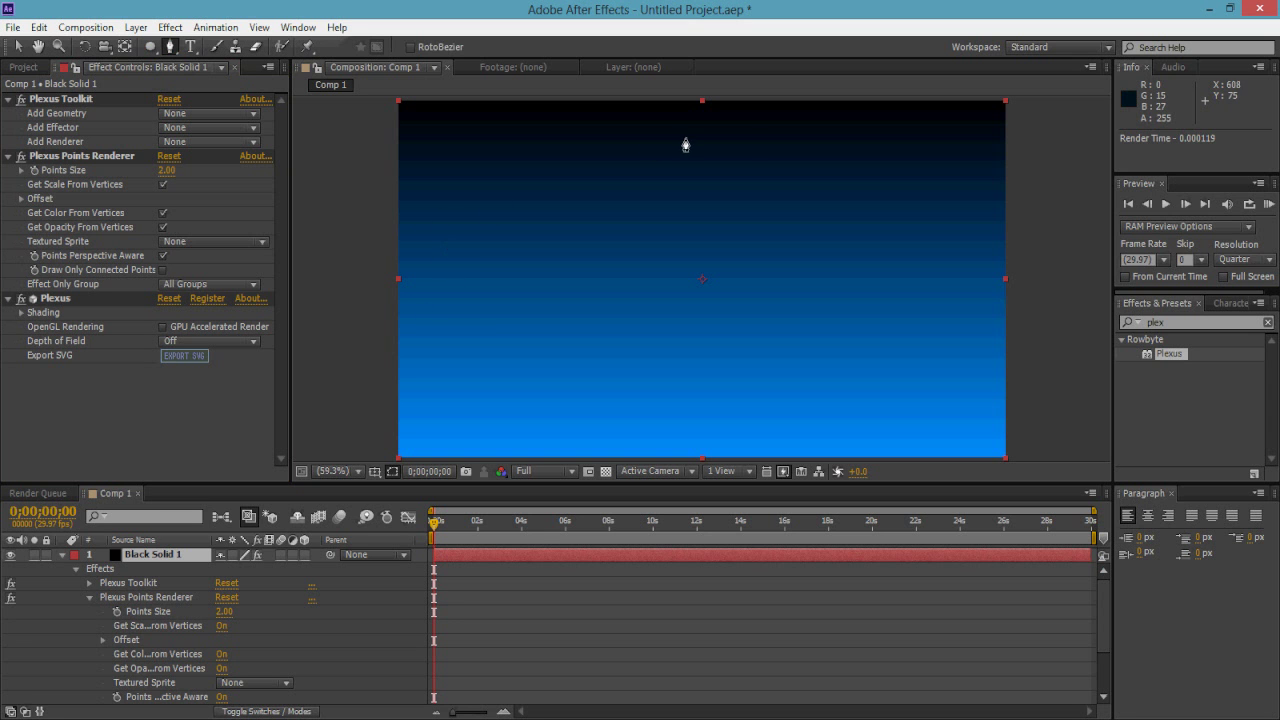
{"action": "left_click", "coordinate": [465, 289]}
{"action": "left_click", "coordinate": [580, 211]}
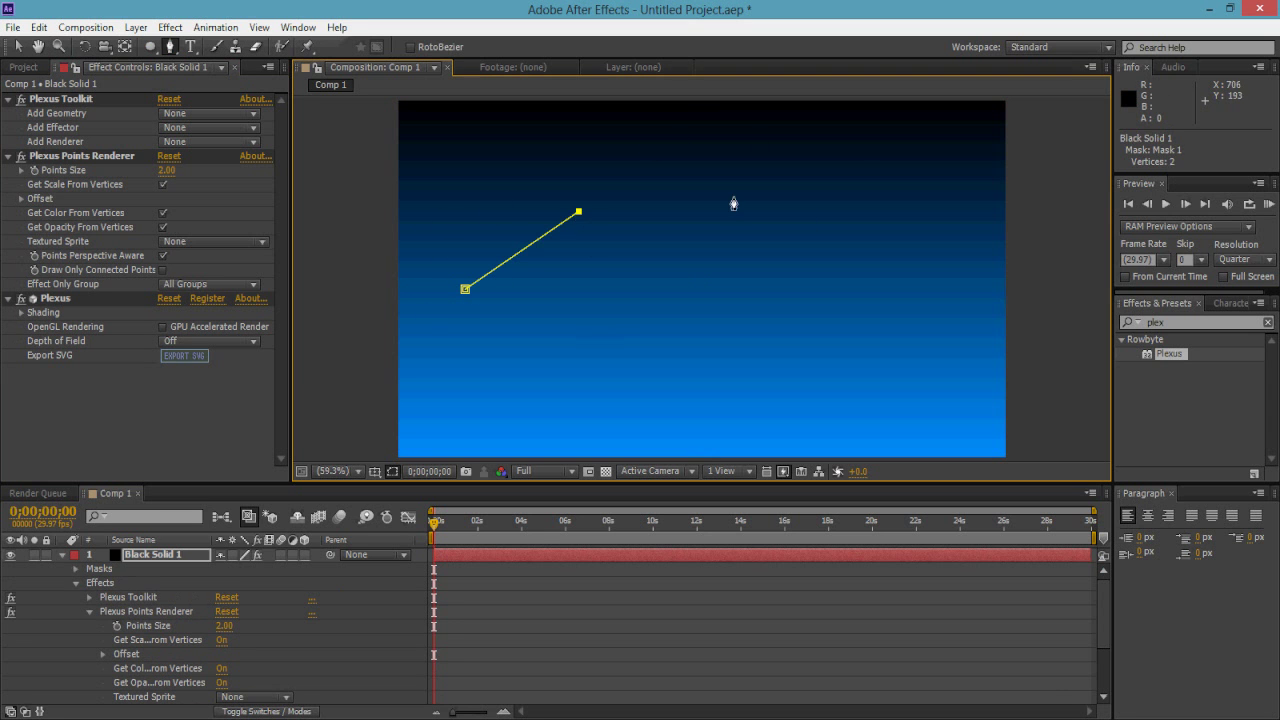
{"action": "left_click", "coordinate": [805, 186]}
{"action": "left_click", "coordinate": [714, 622]}
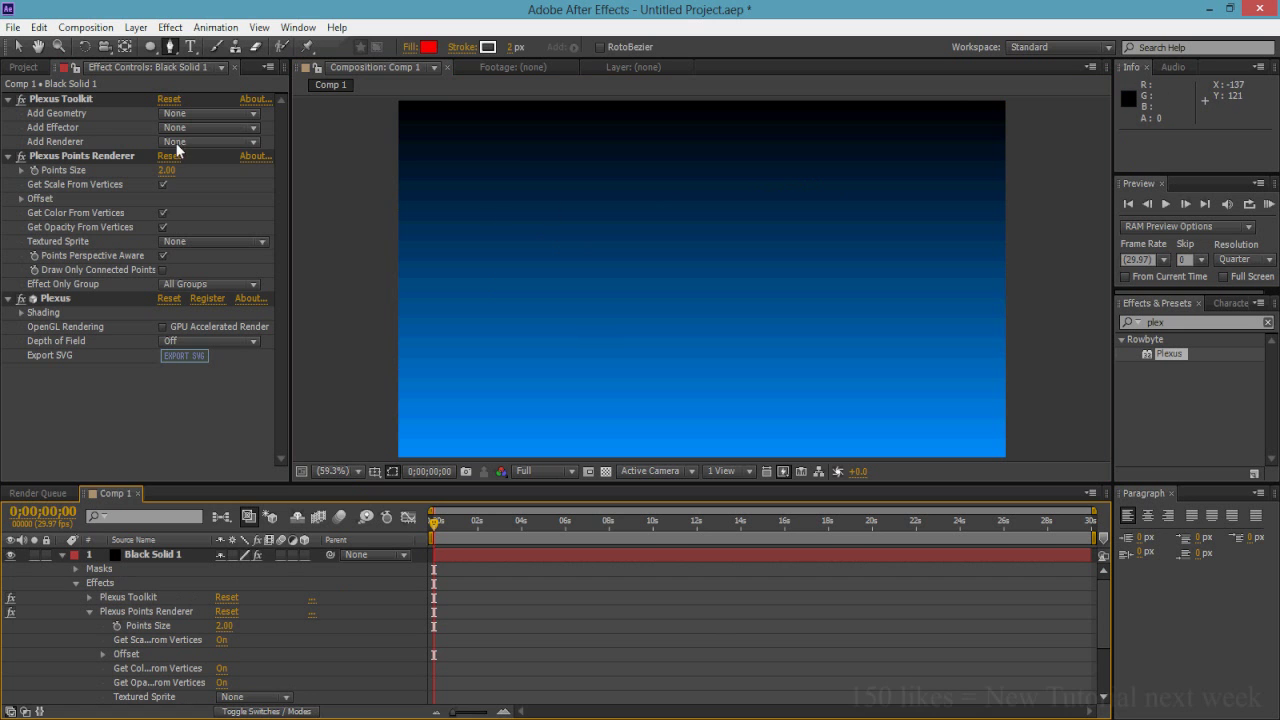
- Add Plexus Paths geometry and raise Points Size to 10.70
{"action": "left_click", "coordinate": [164, 118]}
{"action": "left_click", "coordinate": [230, 169]}
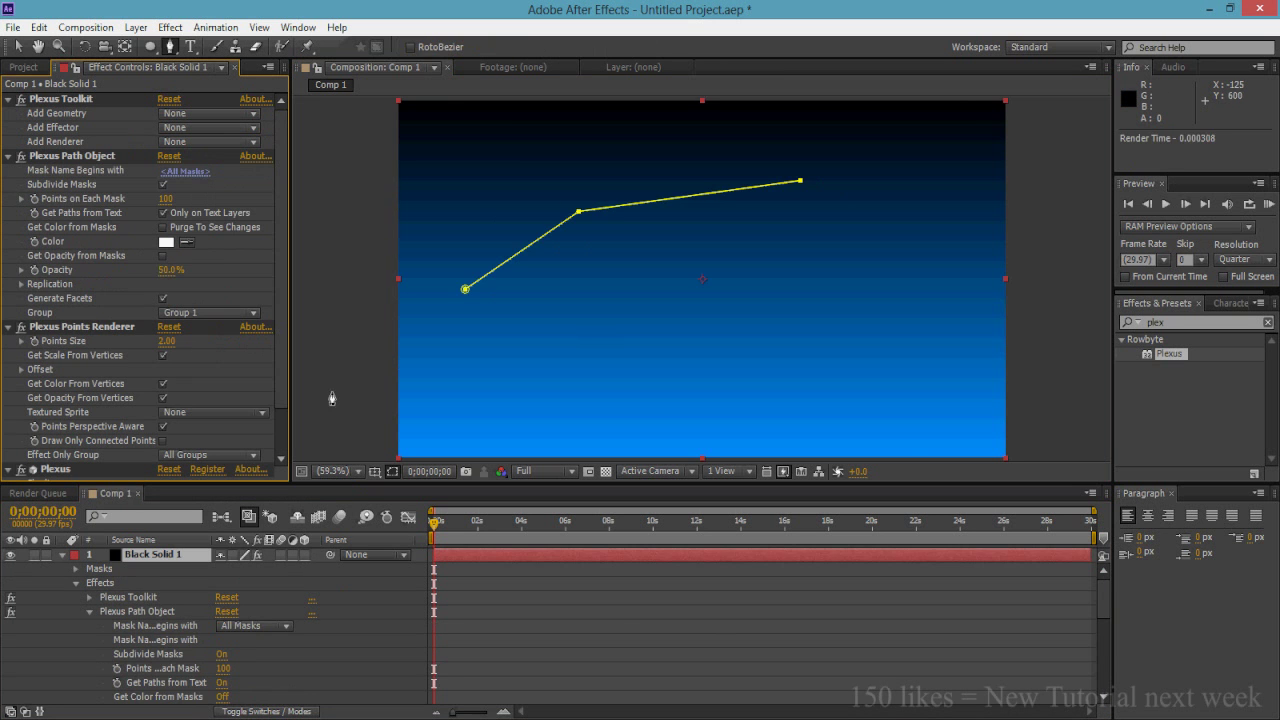
{"action": "left_click", "coordinate": [616, 616]}
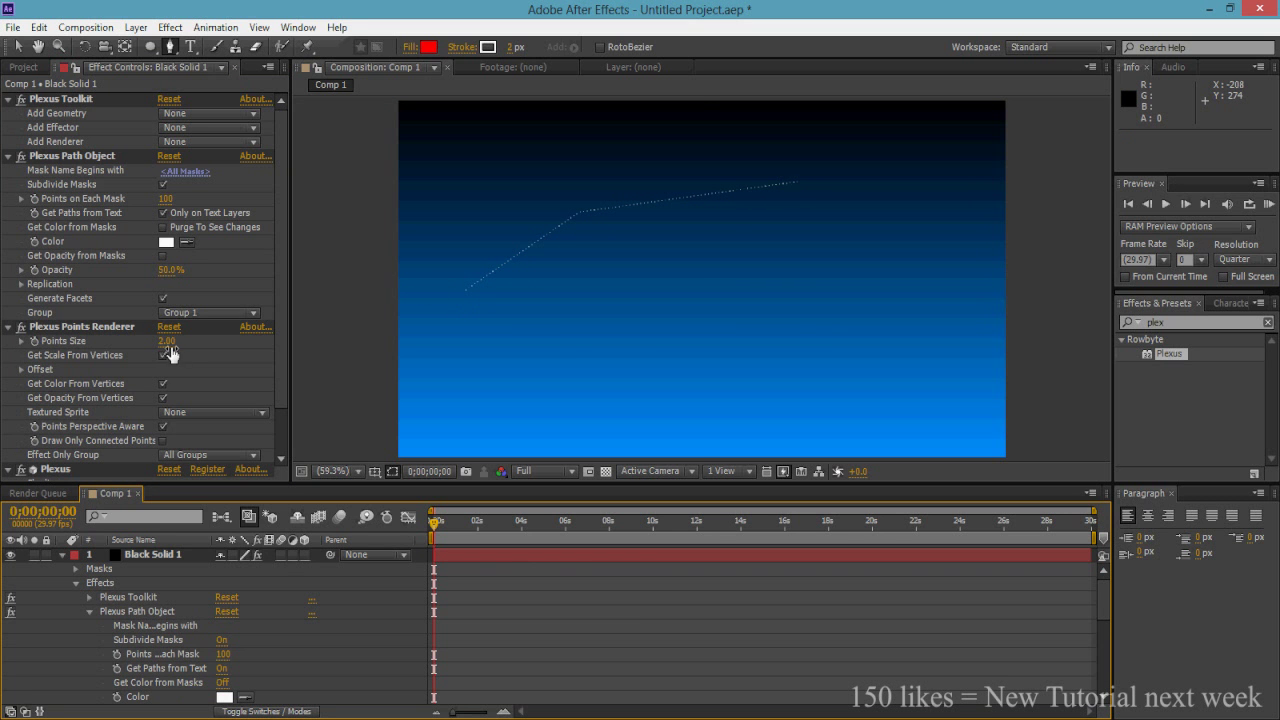
{"action": "left_click_drag", "start_coordinate": [166, 352], "coordinate": [228, 350]}
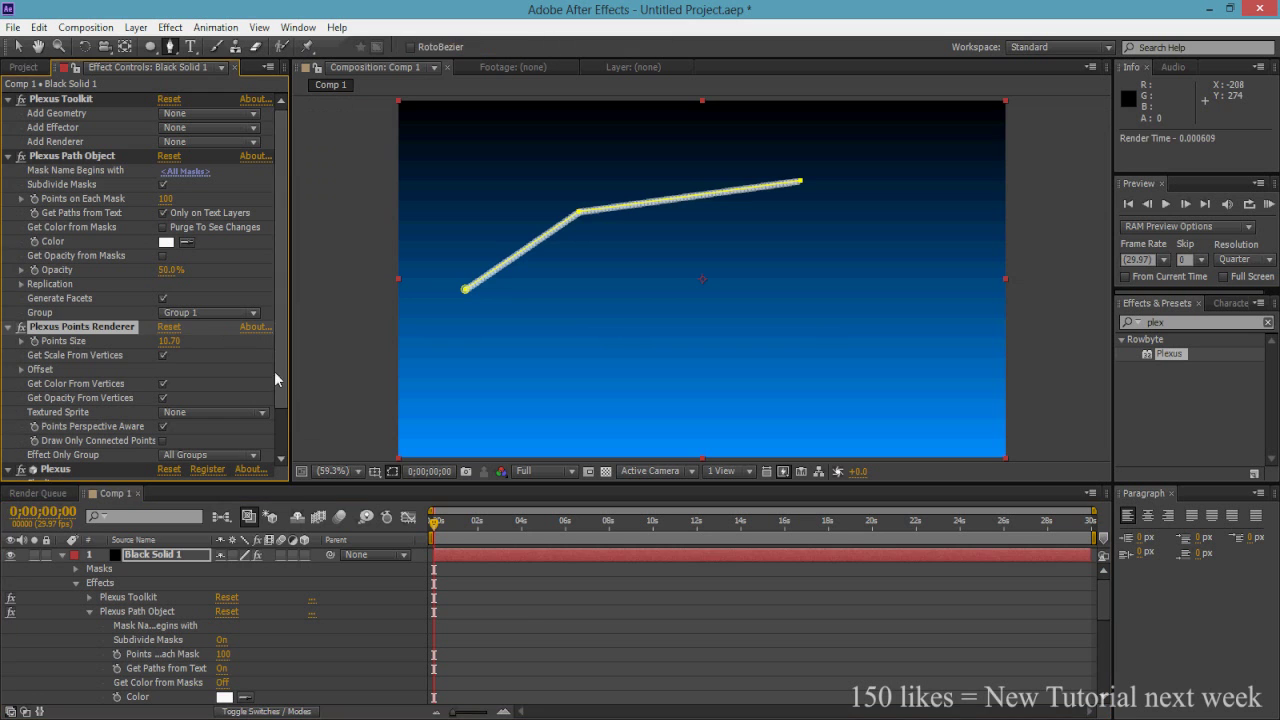
{"action": "left_click", "coordinate": [533, 612]}
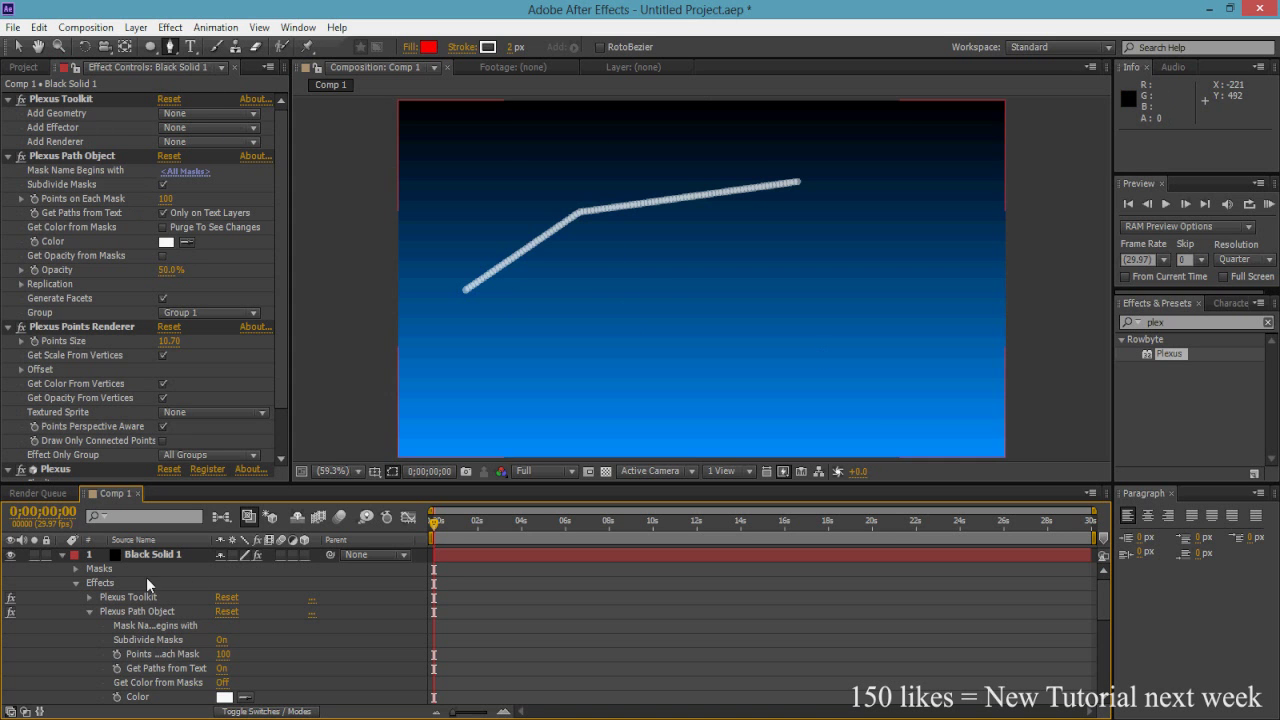
- Reveal Black Solid 1's masks with F and select Mask 1 for removal
{"action": "left_click", "coordinate": [160, 556]}
{"action": "key", "text": "f"}
{"action": "left_click", "coordinate": [133, 569]}
{"action": "key", "text": "Delete"}
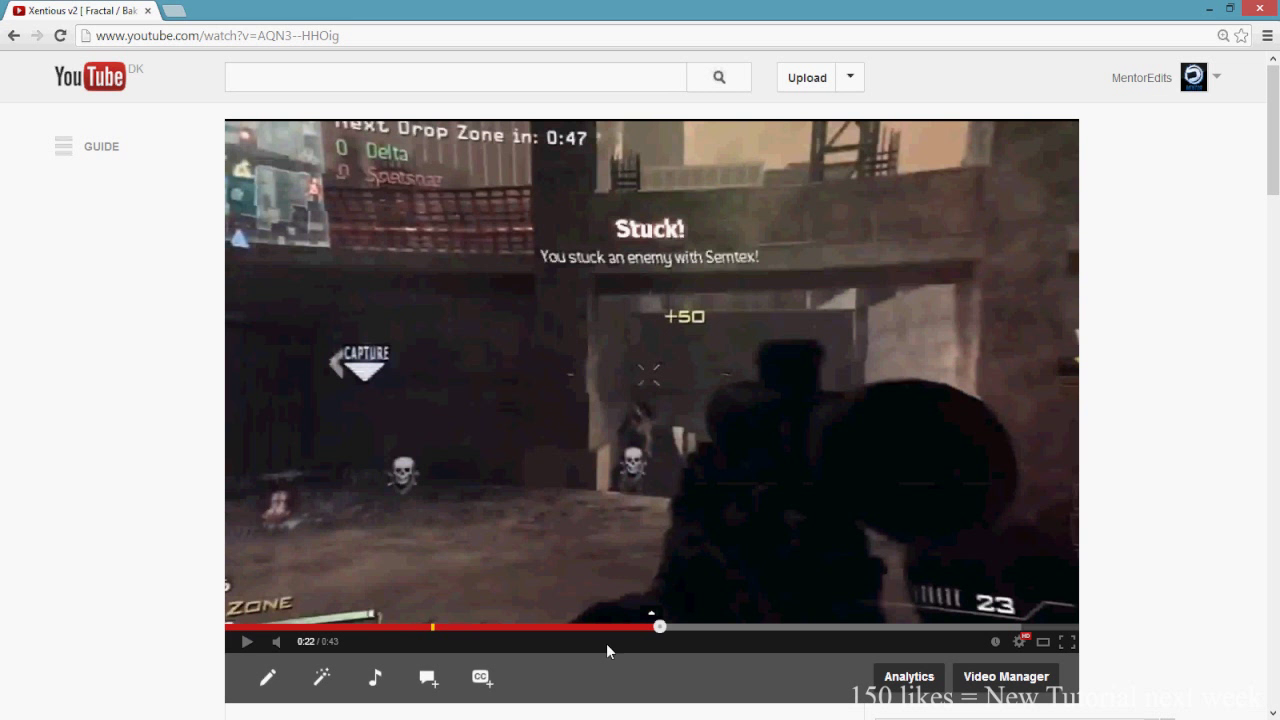
{"action": "scroll", "coordinate": [696, 482], "scroll_direction": "down", "scroll_amount": 3}
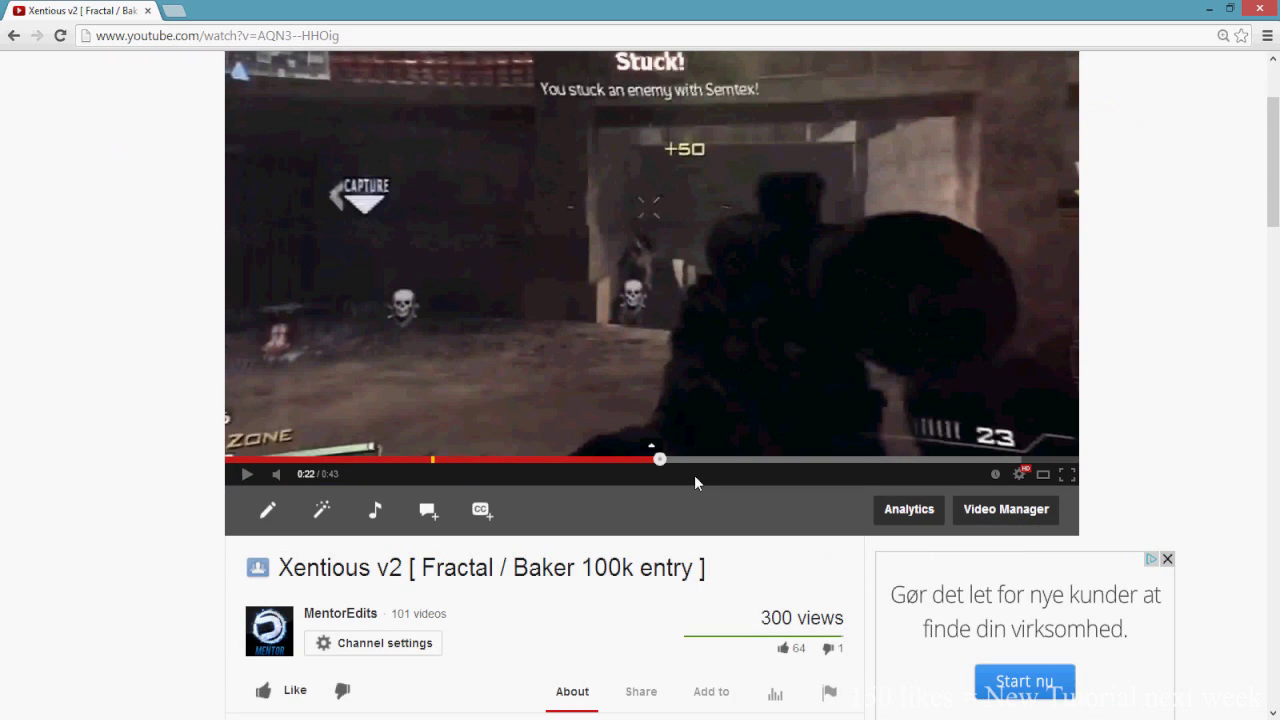
{"action": "scroll", "coordinate": [694, 475], "scroll_direction": "up", "scroll_amount": 3}
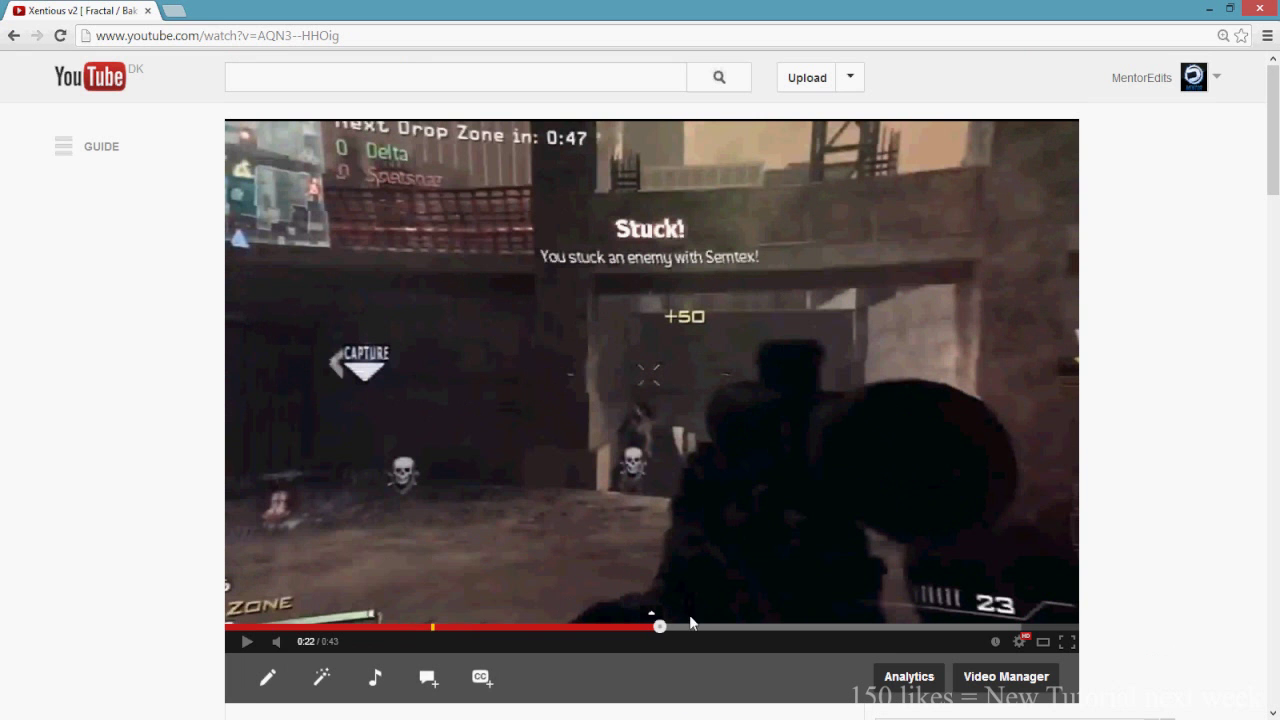
{"action": "left_click", "coordinate": [245, 645]}
{"action": "left_click", "coordinate": [356, 460]}
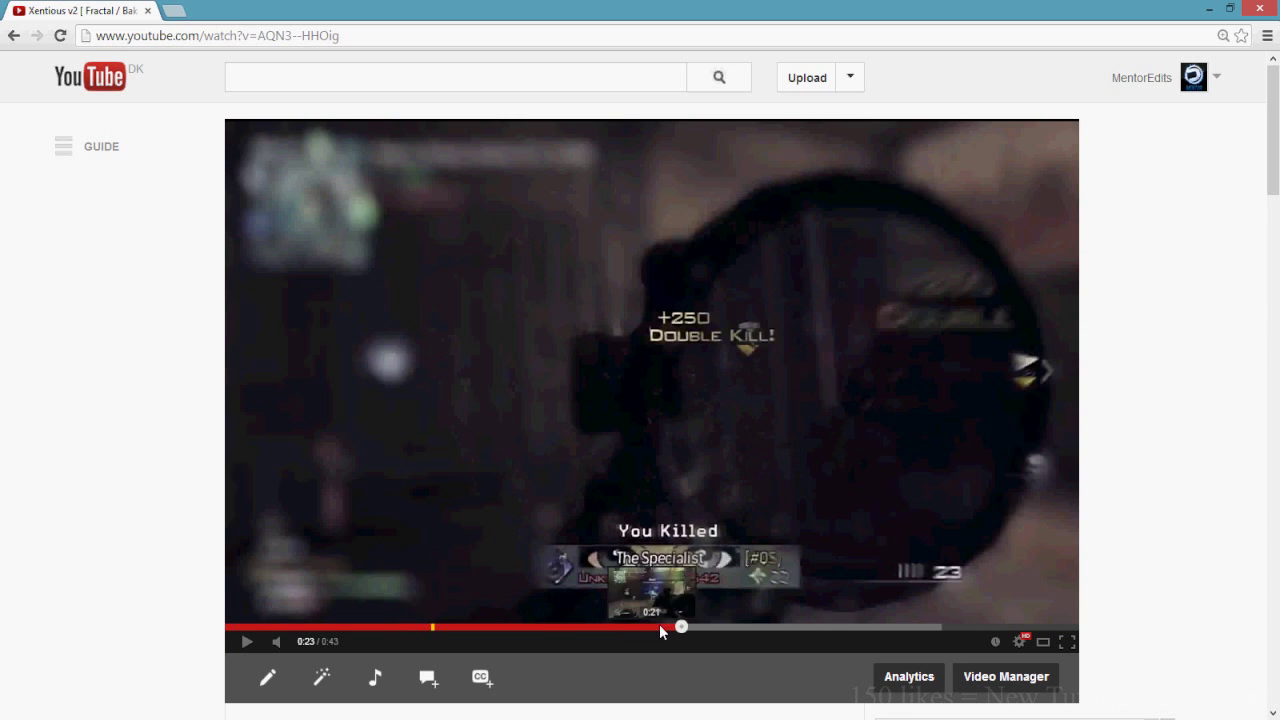
{"action": "left_click", "coordinate": [671, 626]}
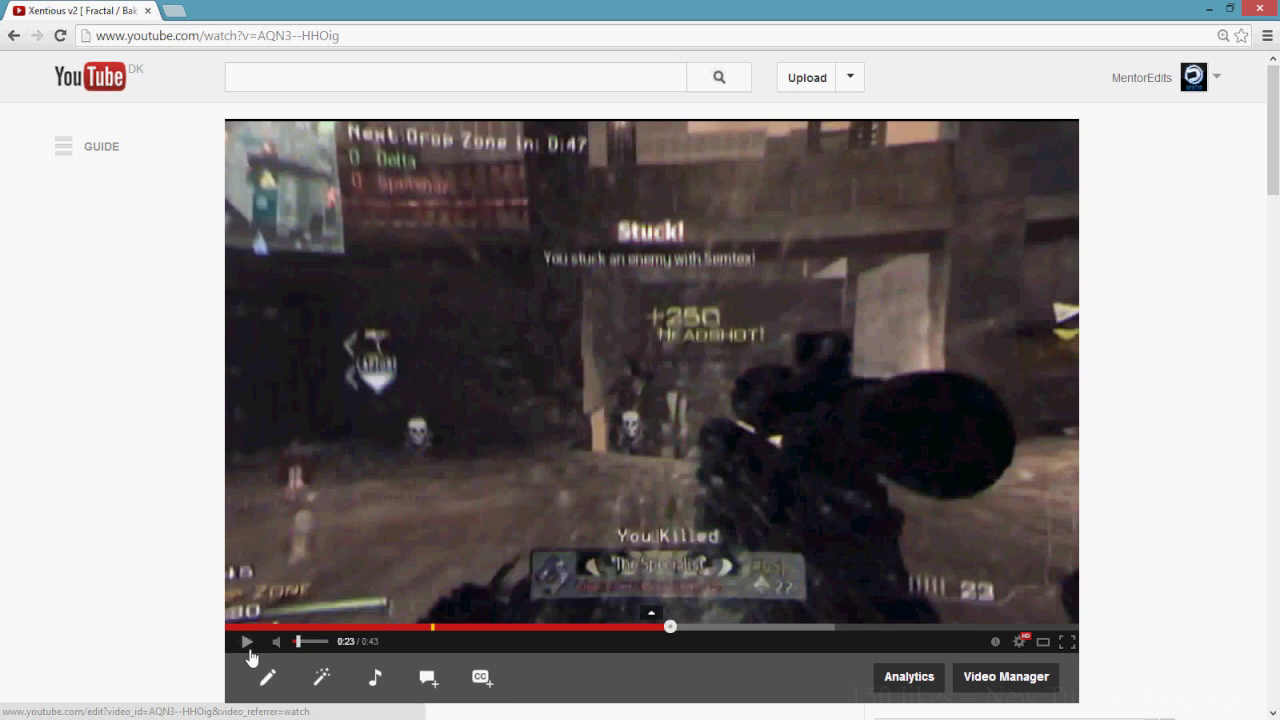
{"action": "left_click", "coordinate": [248, 648]}
{"action": "left_click", "coordinate": [248, 648]}
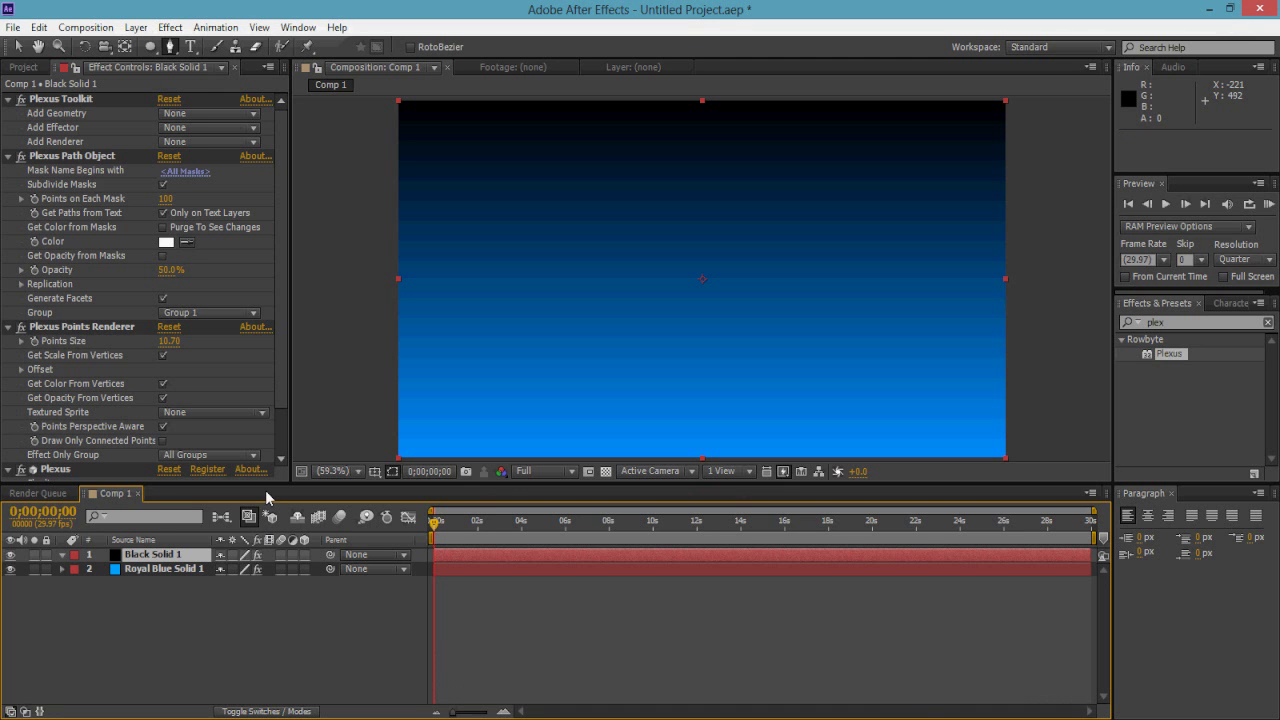
- Draw an ellipse mask centred in the frame on Black Solid 1, forming a dotted ring
{"action": "left_click", "coordinate": [151, 47]}
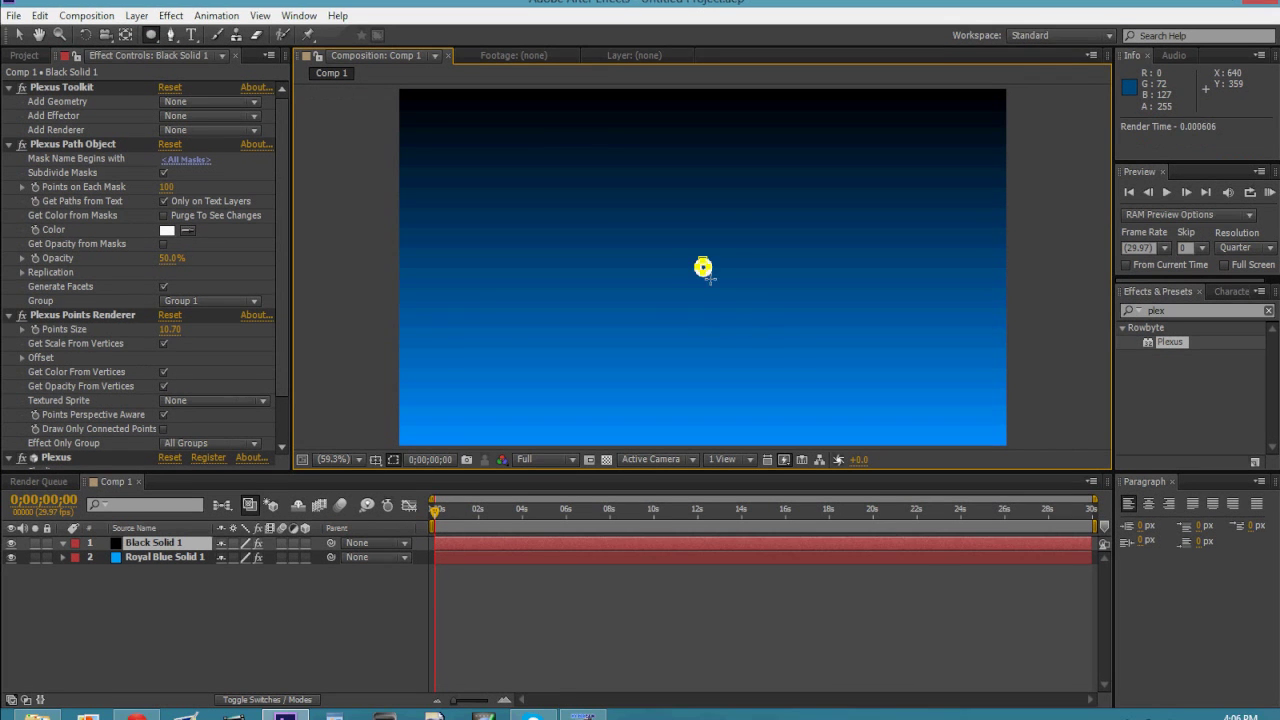
{"action": "left_click_drag", "start_coordinate": [702, 279], "coordinate": [801, 405]}
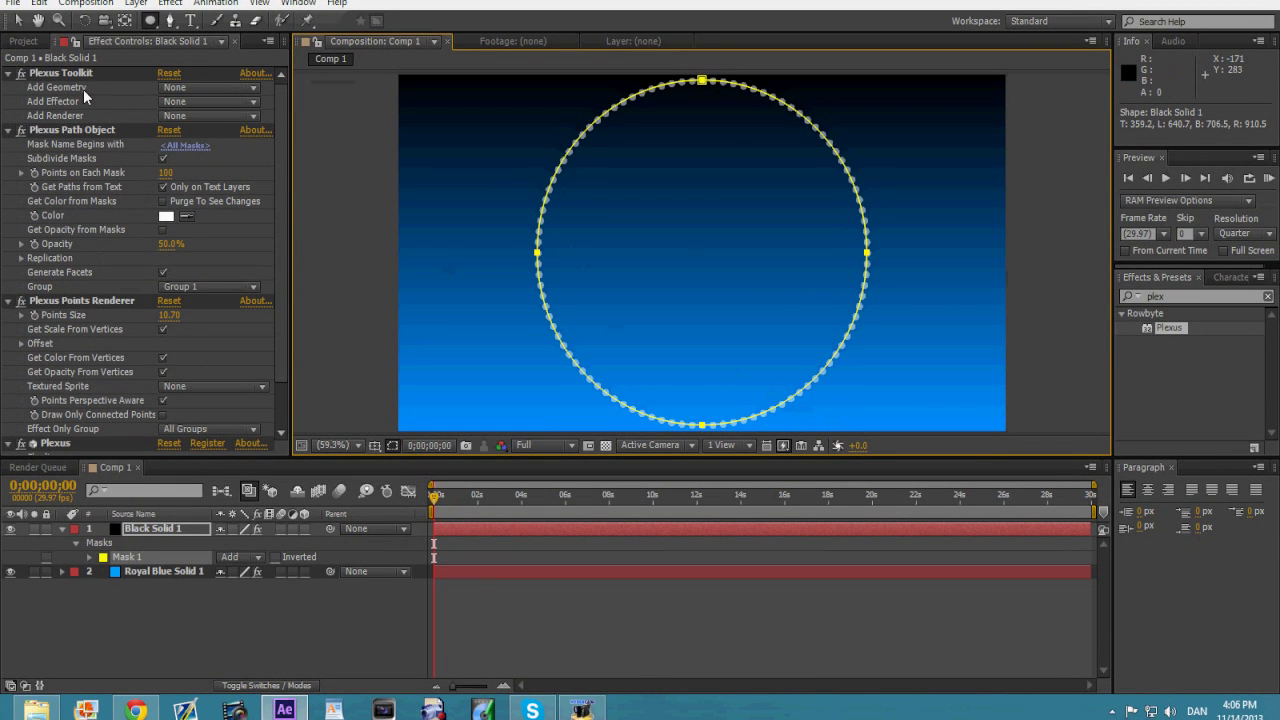
{"action": "left_click", "coordinate": [600, 607]}
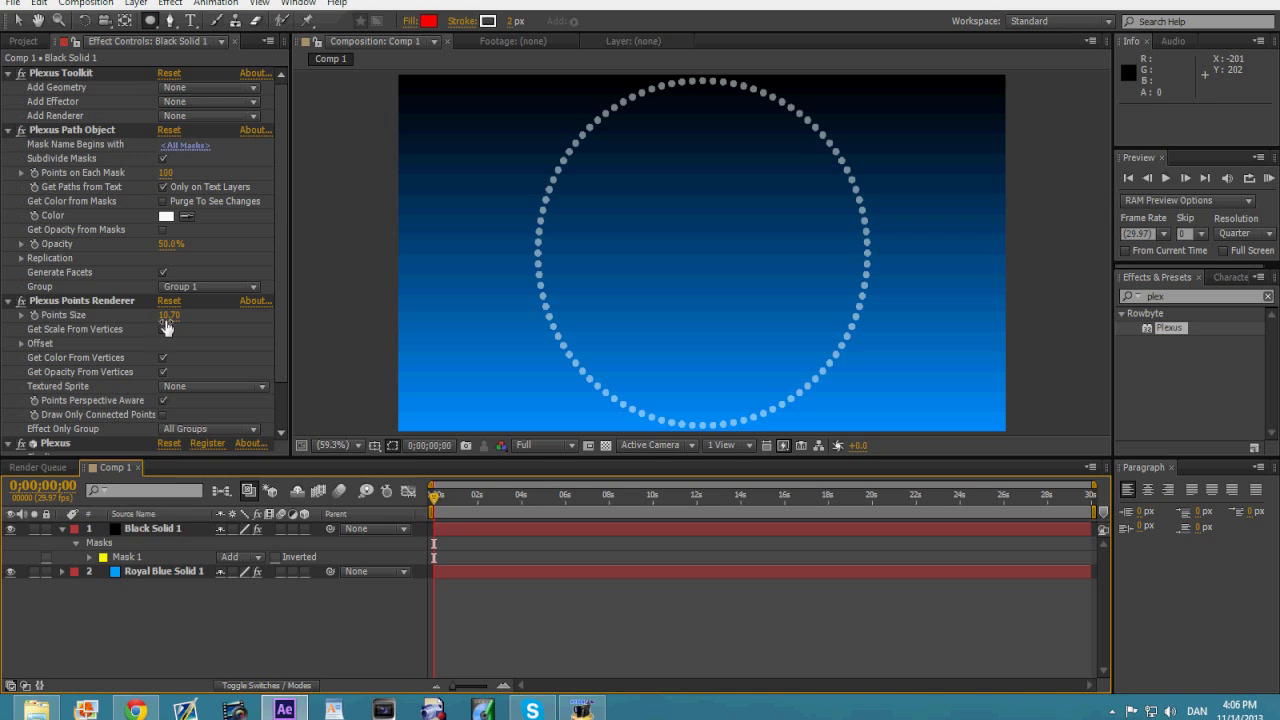
- Lower Plexus Points Size to 8.60 and collapse the Points Renderer section
{"action": "left_click_drag", "start_coordinate": [167, 328], "coordinate": [148, 321]}
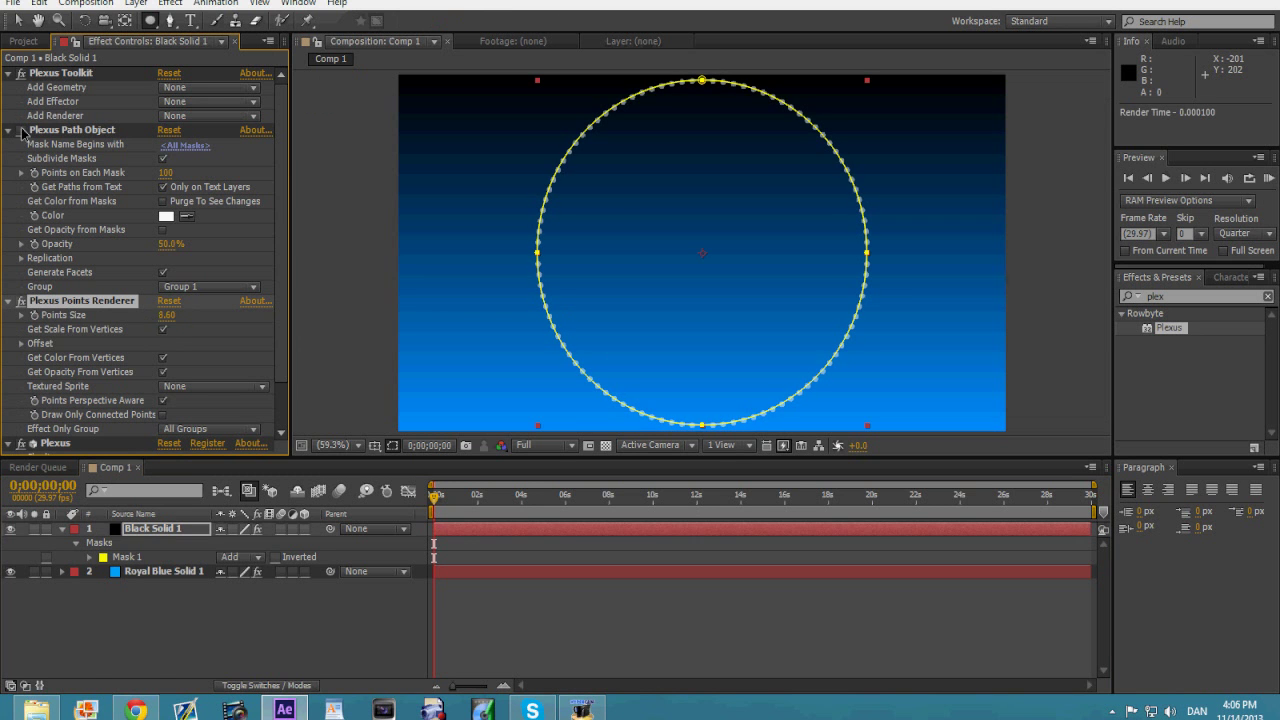
{"action": "left_click", "coordinate": [702, 545]}
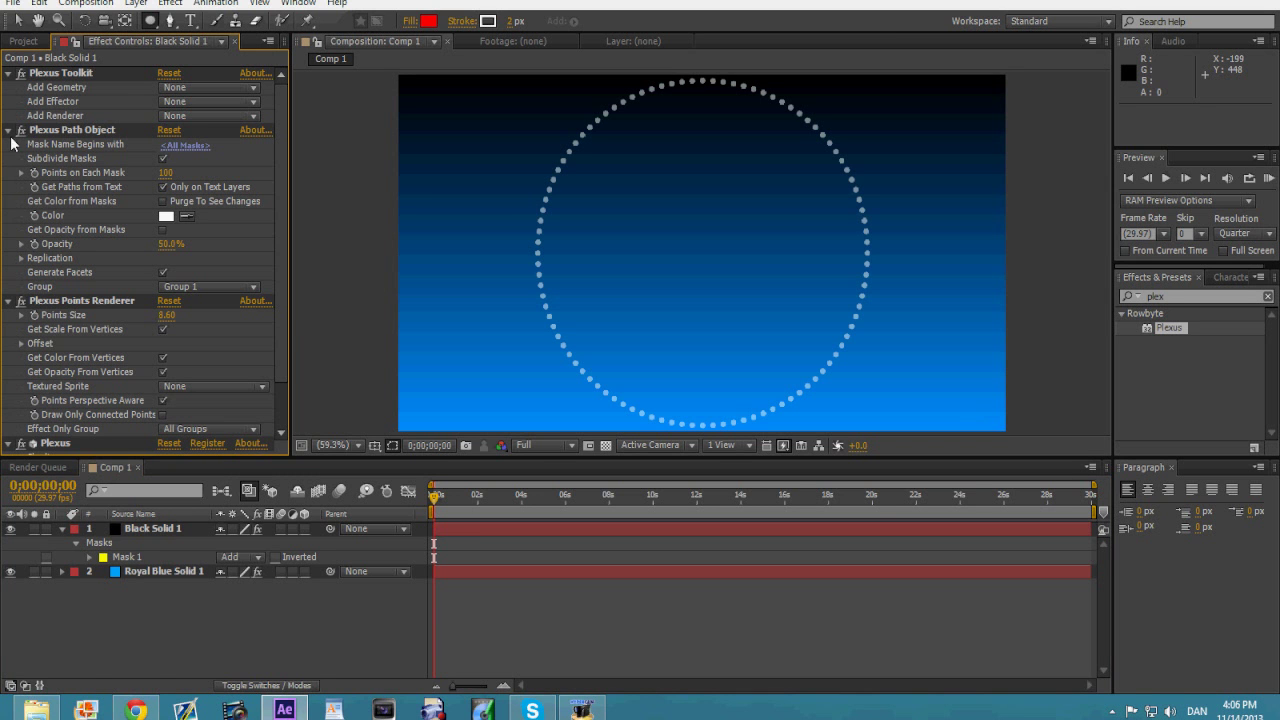
{"action": "left_click", "coordinate": [7, 301]}
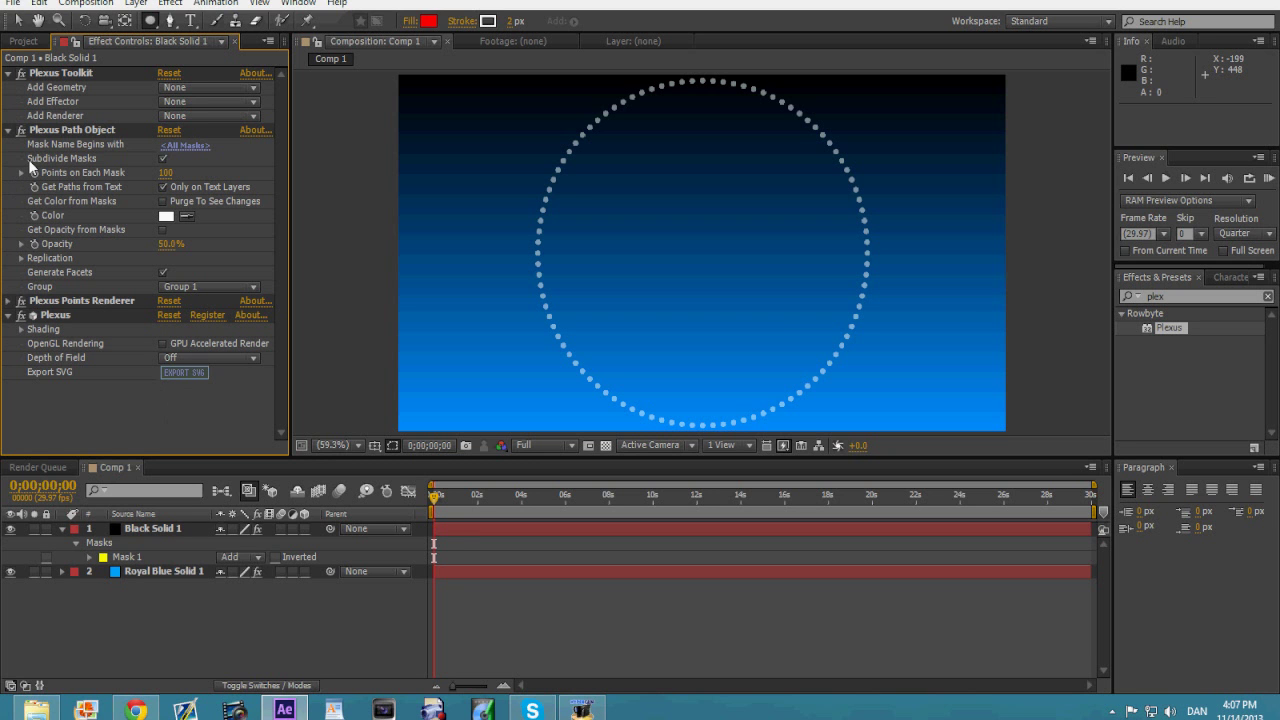
- Add a Plexus Noise Effector at amplitude 0 and a Lines Renderer to the ring
{"action": "left_click", "coordinate": [8, 301]}
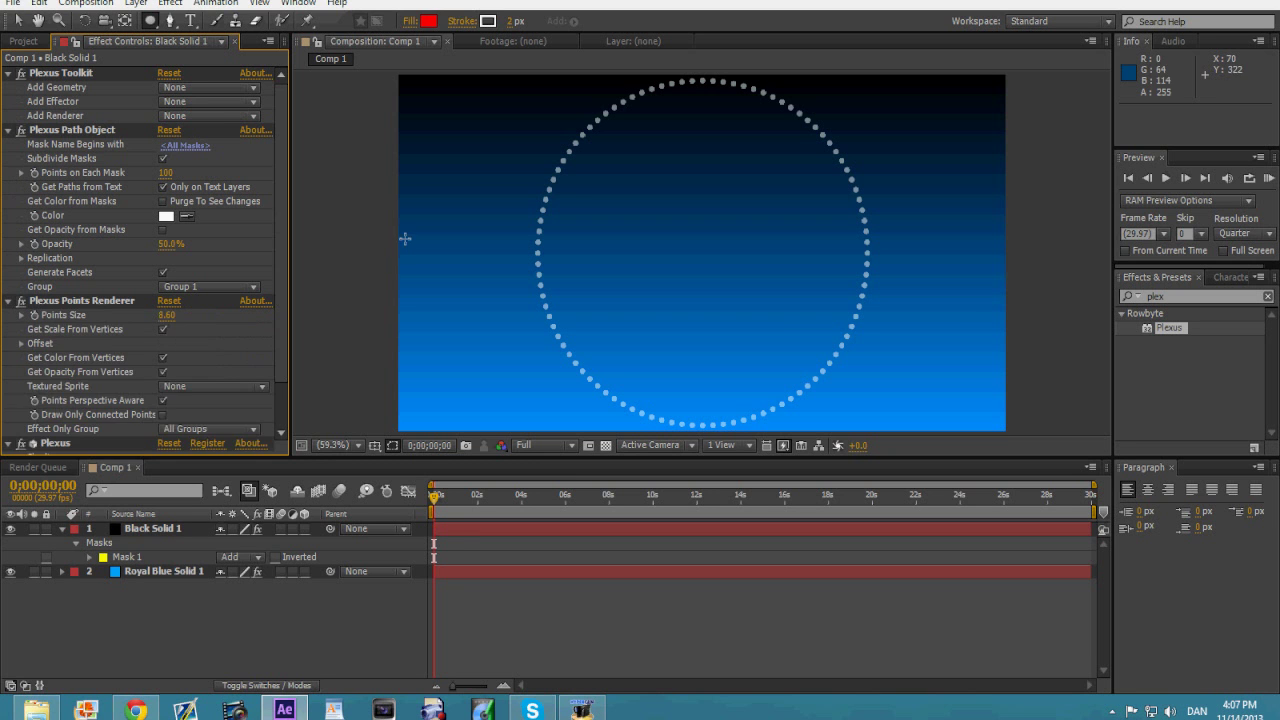
{"action": "left_click", "coordinate": [225, 98]}
{"action": "left_click", "coordinate": [238, 136]}
{"action": "left_click", "coordinate": [239, 102]}
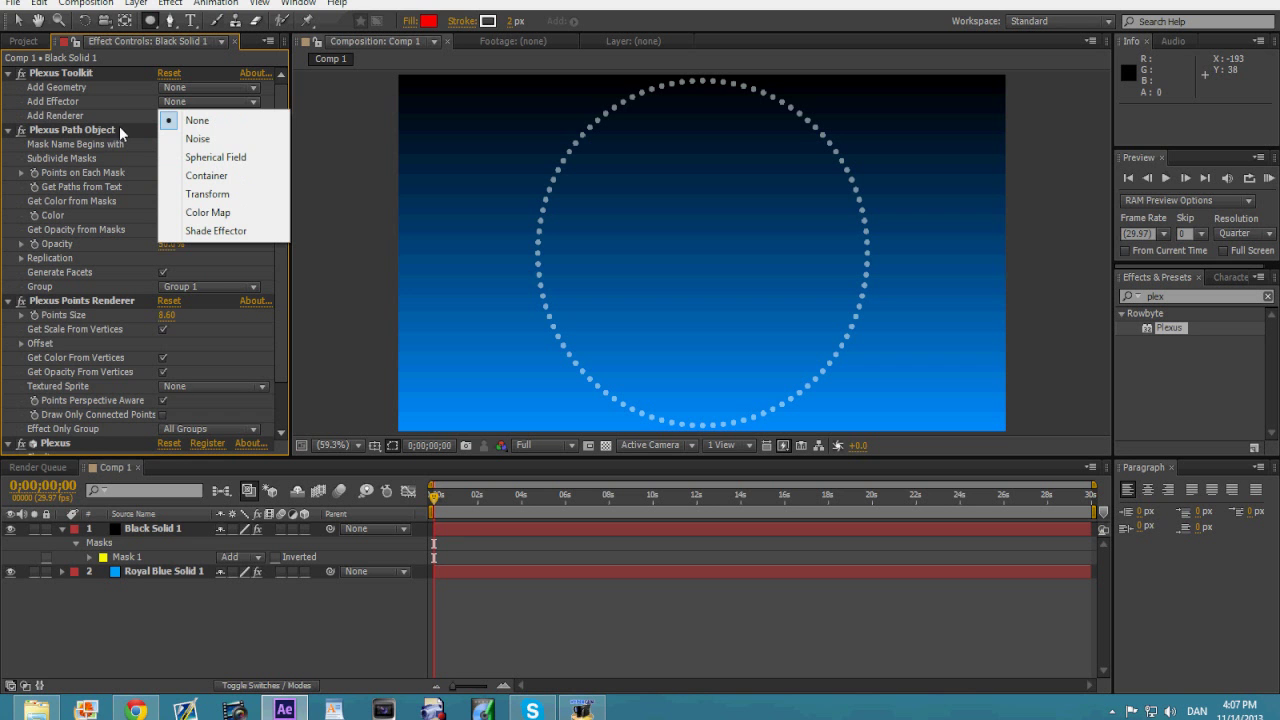
{"action": "left_click", "coordinate": [214, 140]}
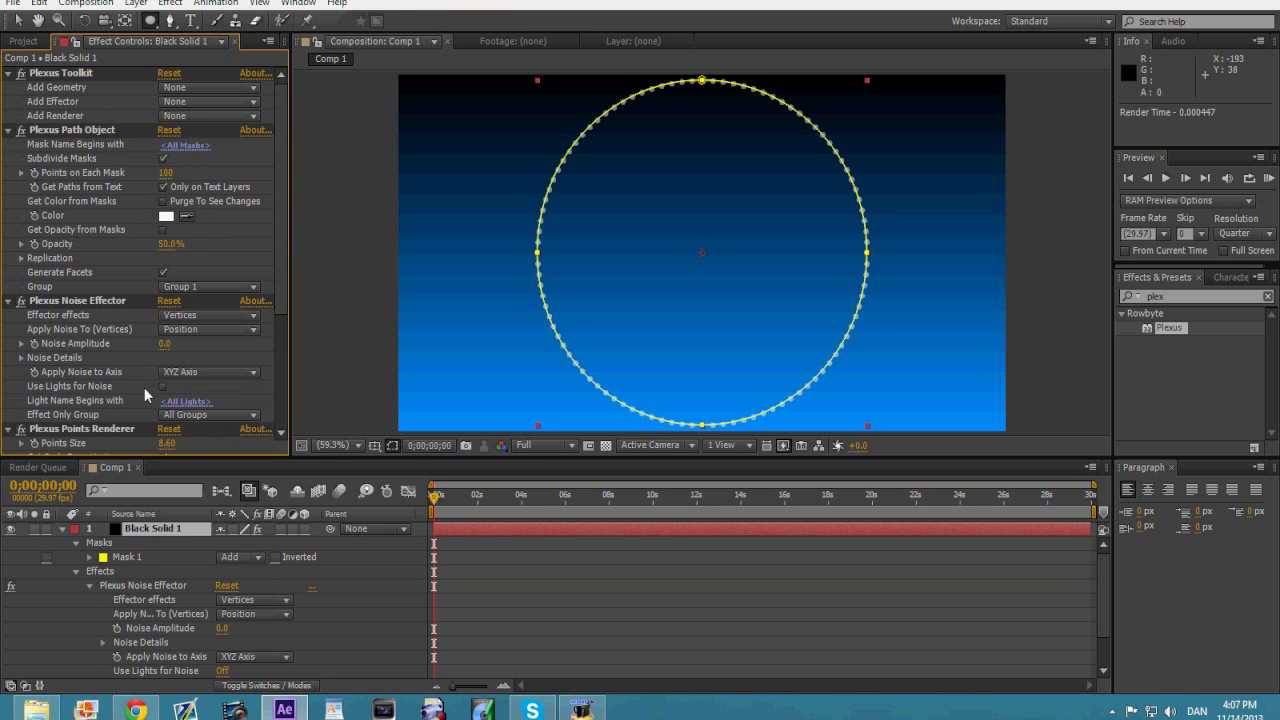
{"action": "mouse_move", "coordinate": [164, 343]}
{"action": "left_mouse_down"}
{"action": "mouse_move", "coordinate": [499, 333]}
{"action": "mouse_move", "coordinate": [181, 357]}
{"action": "left_mouse_up"}
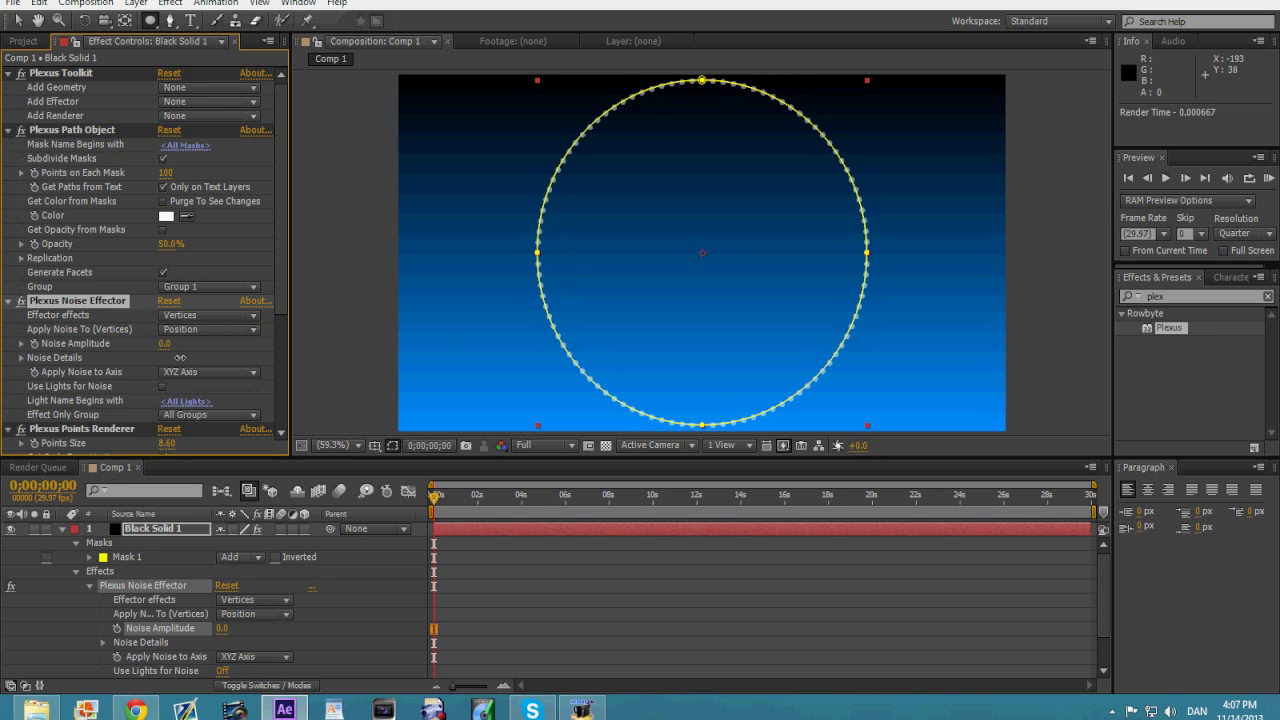
{"action": "left_click", "coordinate": [221, 118]}
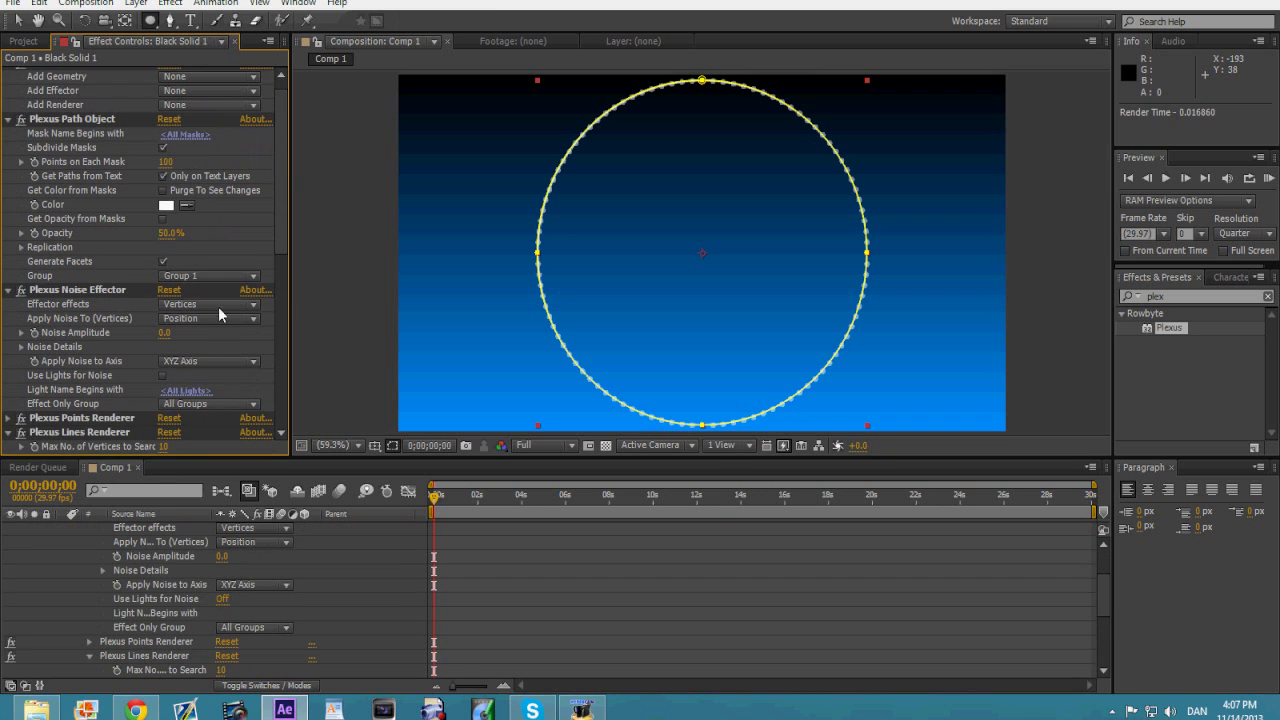
{"action": "left_click", "coordinate": [323, 374]}
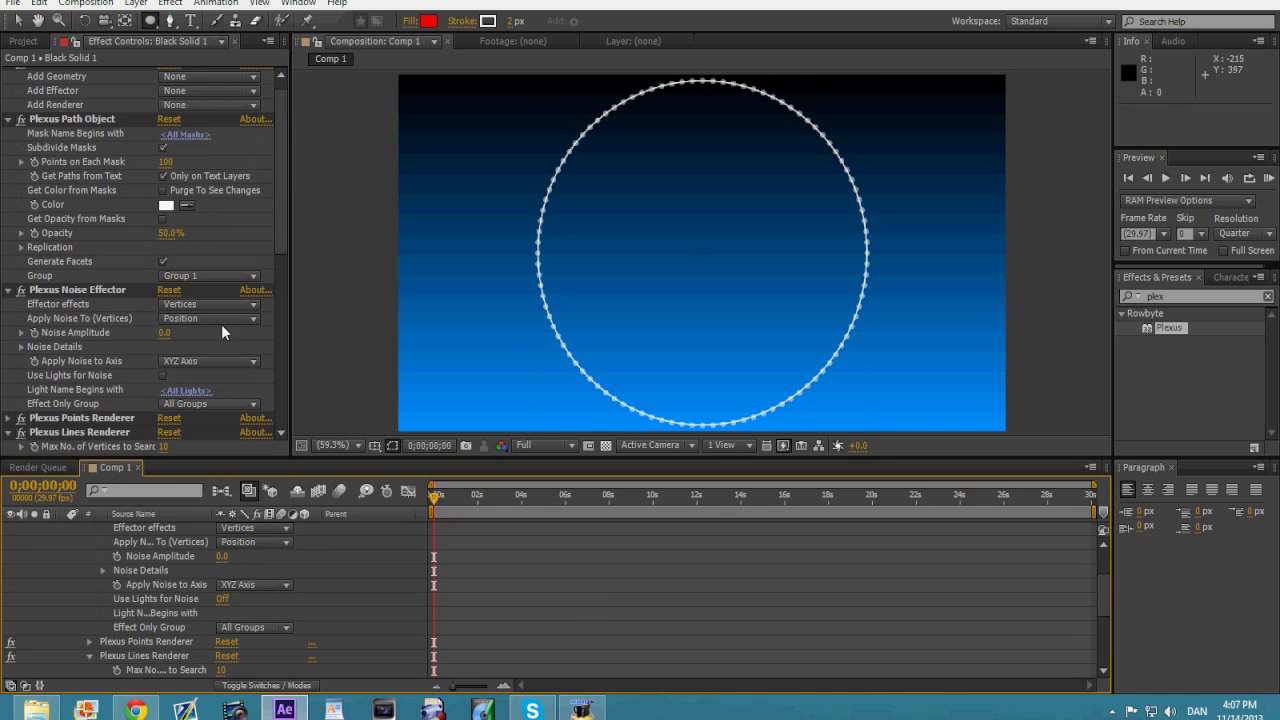
- Push Noise Amplitude up to several hundred, then bring it back down to -8.0
{"action": "scroll", "coordinate": [226, 326], "scroll_direction": "down", "scroll_amount": 3}
{"action": "scroll", "coordinate": [208, 254], "scroll_direction": "up", "scroll_amount": 3}
{"action": "left_click_drag", "start_coordinate": [164, 332], "coordinate": [535, 297]}
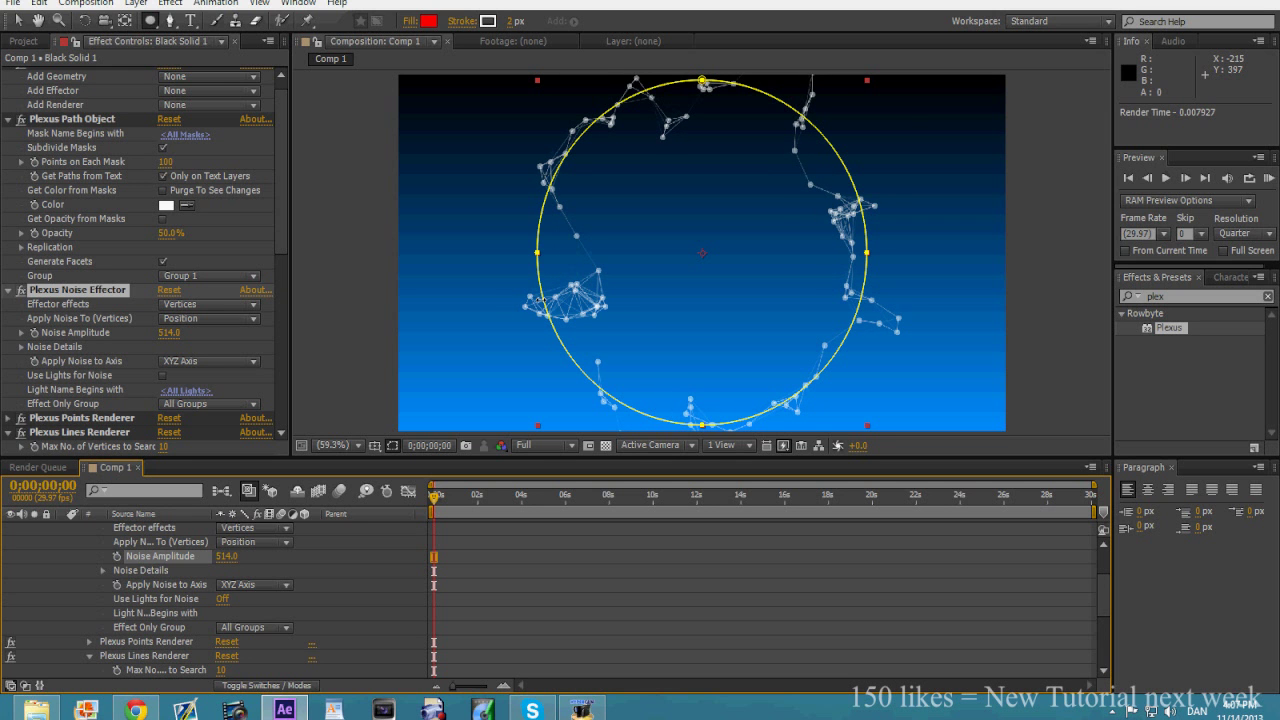
{"action": "left_click_drag", "start_coordinate": [538, 300], "coordinate": [5, 410]}
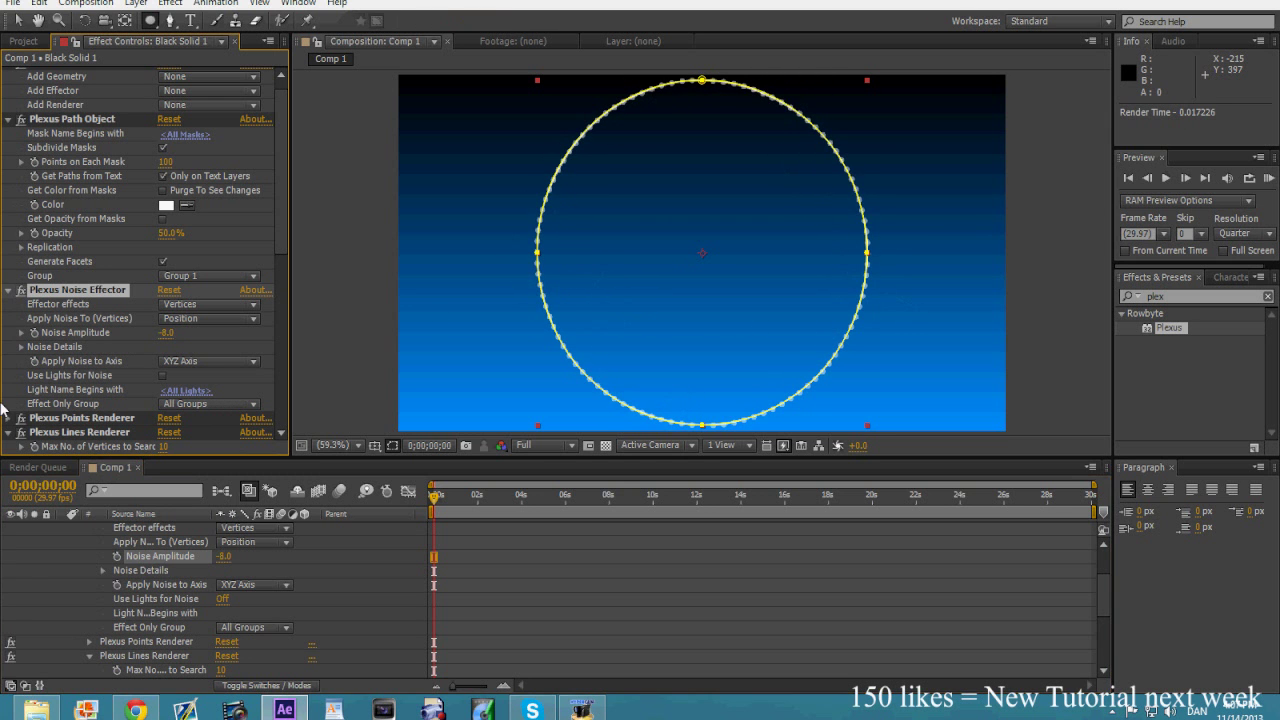
- Add a Plexus Triangulation Renderer and raise Noise Amplitude to 624
{"action": "left_click", "coordinate": [214, 104]}
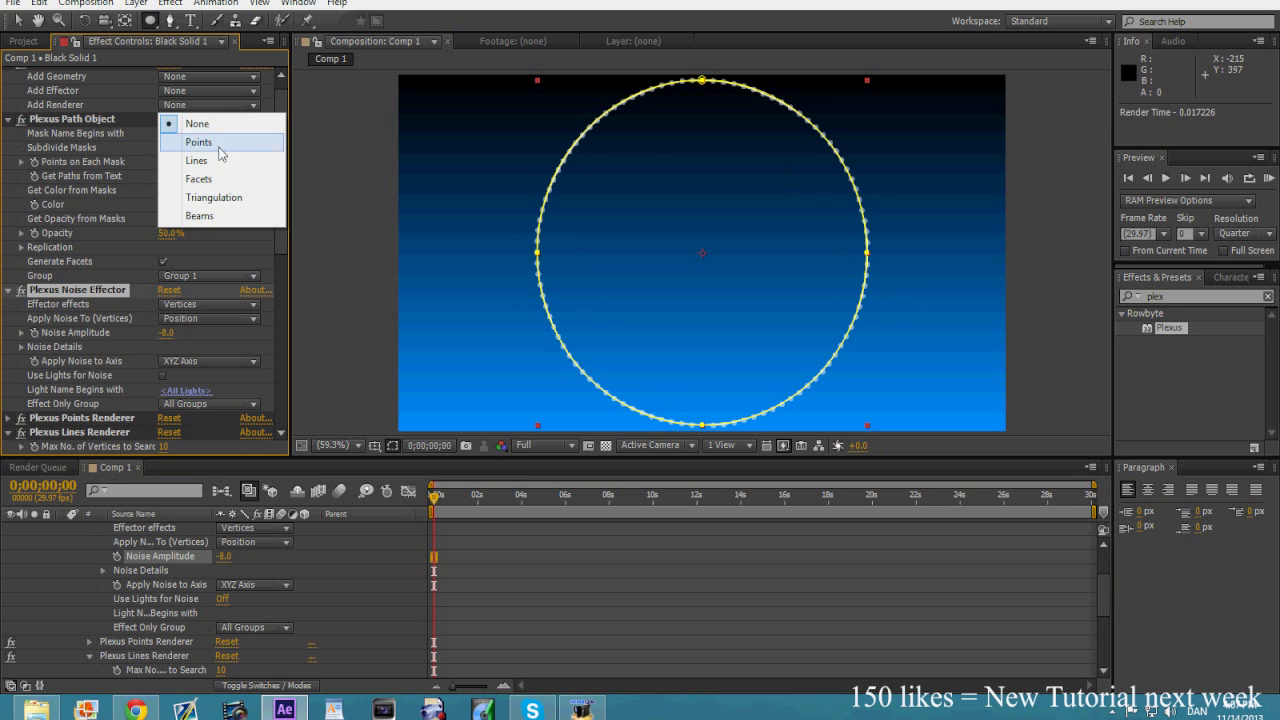
{"action": "left_click", "coordinate": [222, 200]}
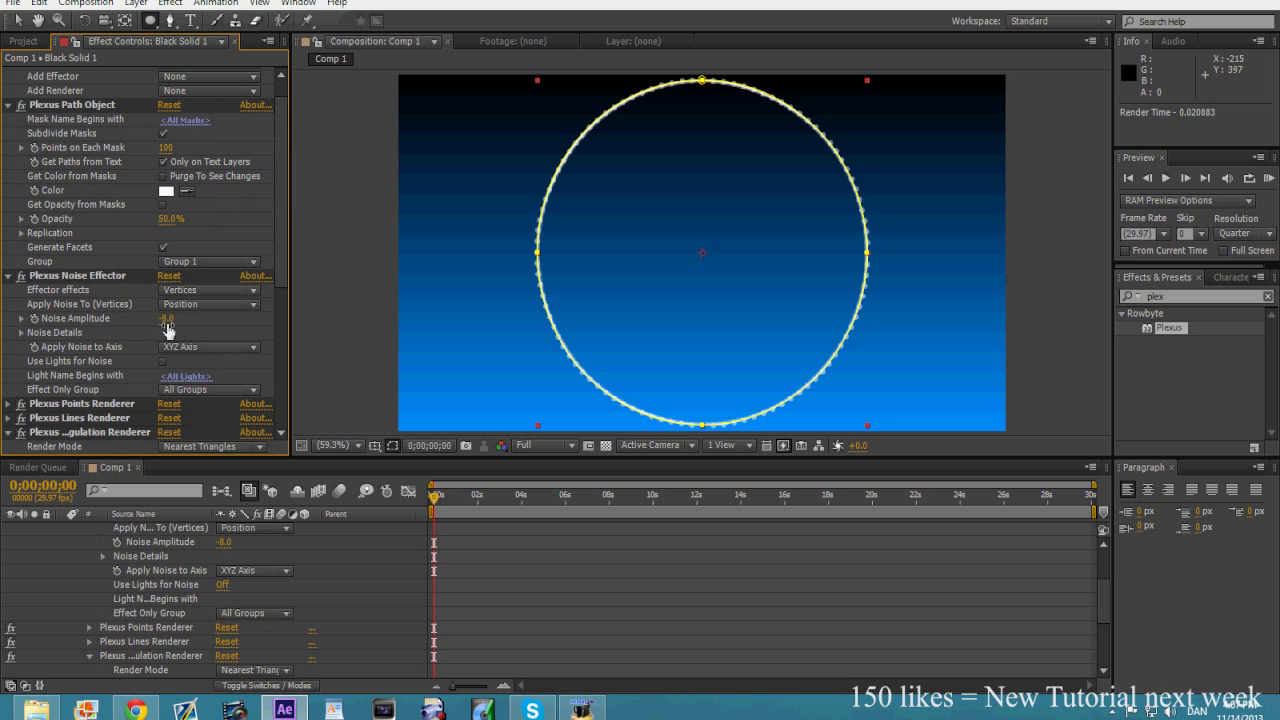
{"action": "left_click_drag", "start_coordinate": [167, 320], "coordinate": [604, 333]}
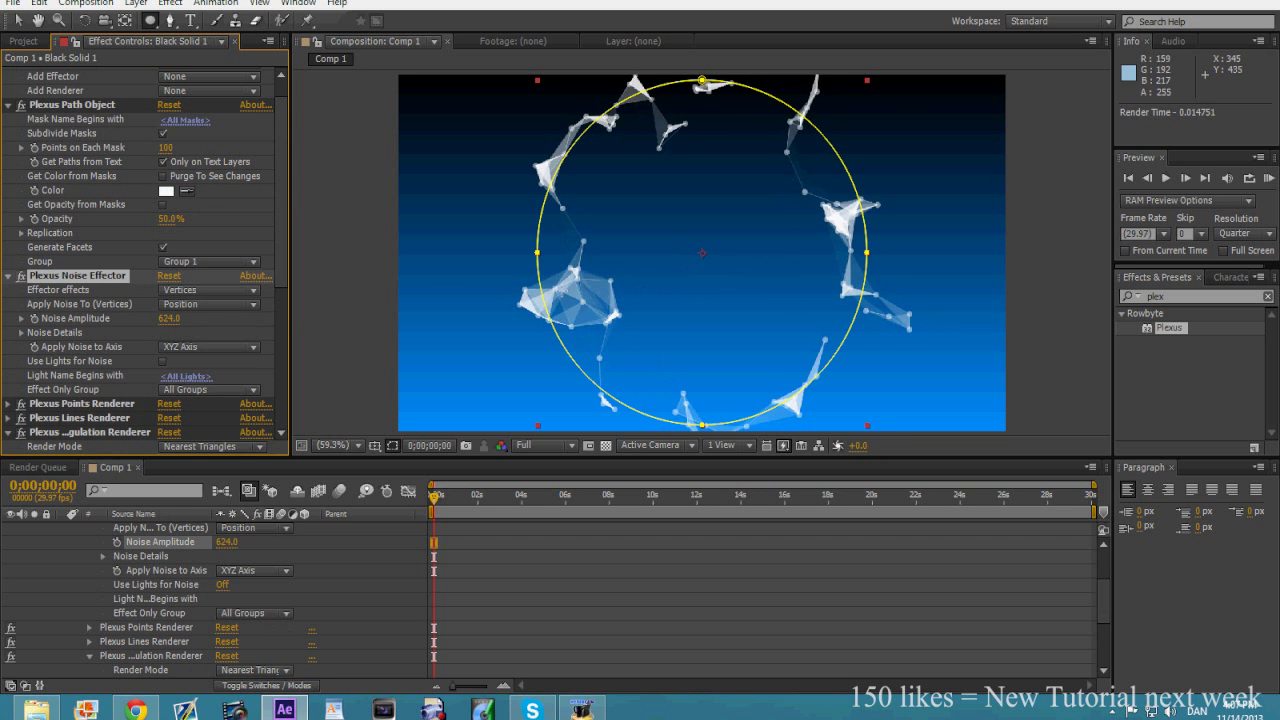
- Zoom and pan with the Hand tool to inspect the triangulated shards around the ring
{"action": "scroll", "coordinate": [599, 301], "scroll_direction": "up", "scroll_amount": 4}
{"action": "scroll", "coordinate": [487, 334], "scroll_direction": "down", "scroll_amount": 2}
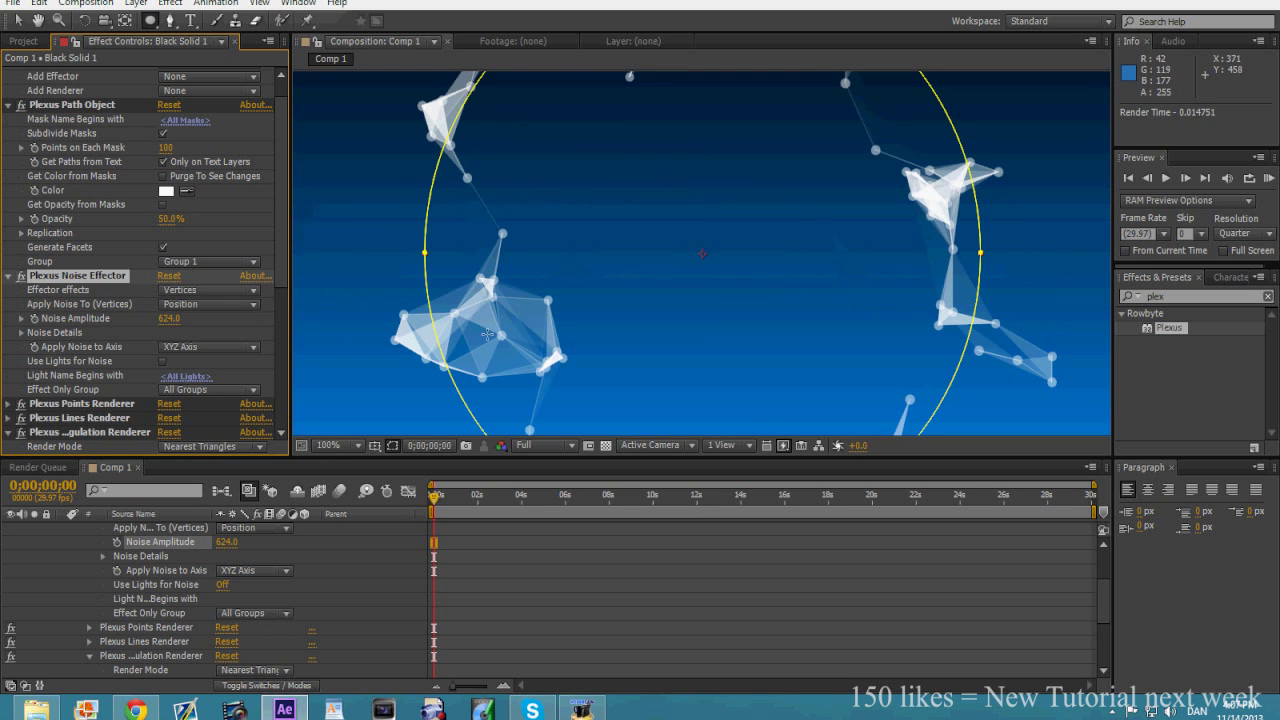
{"action": "left_click", "coordinate": [38, 20]}
{"action": "left_click_drag", "start_coordinate": [605, 313], "coordinate": [805, 138]}
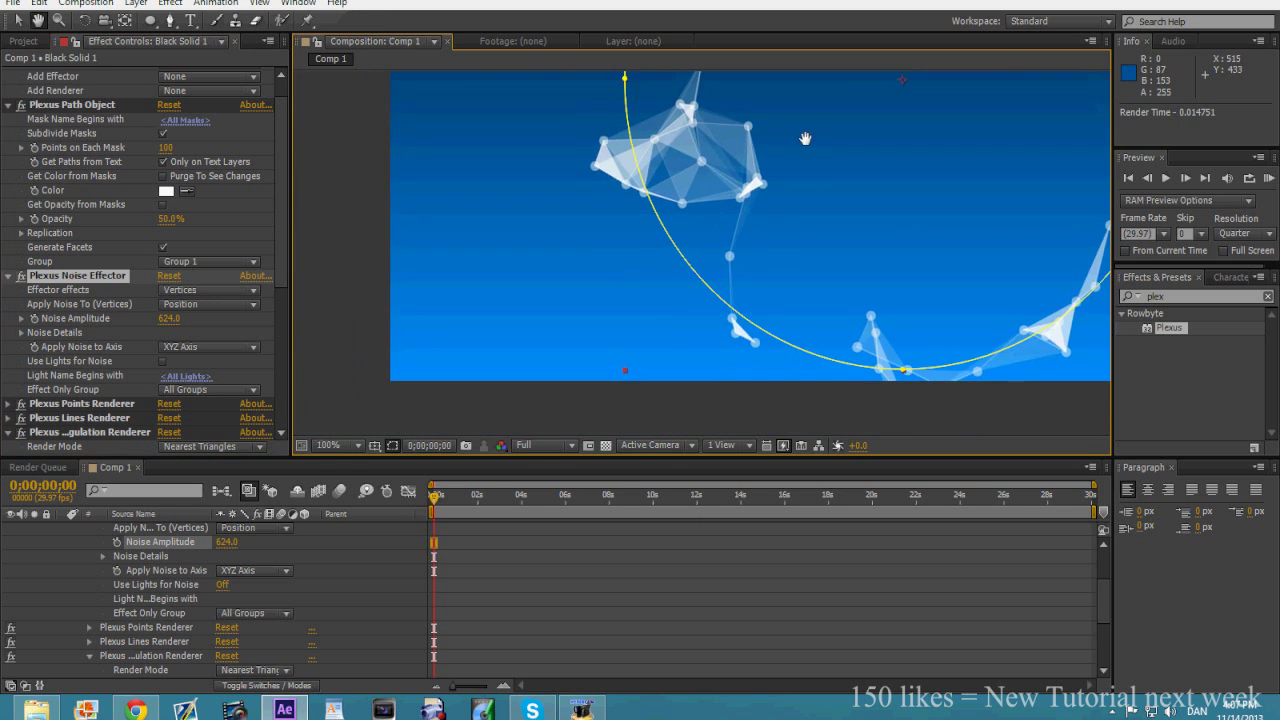
{"action": "scroll", "coordinate": [749, 180], "scroll_direction": "up", "scroll_amount": 4}
{"action": "scroll", "coordinate": [667, 330], "scroll_direction": "down", "scroll_amount": 2}
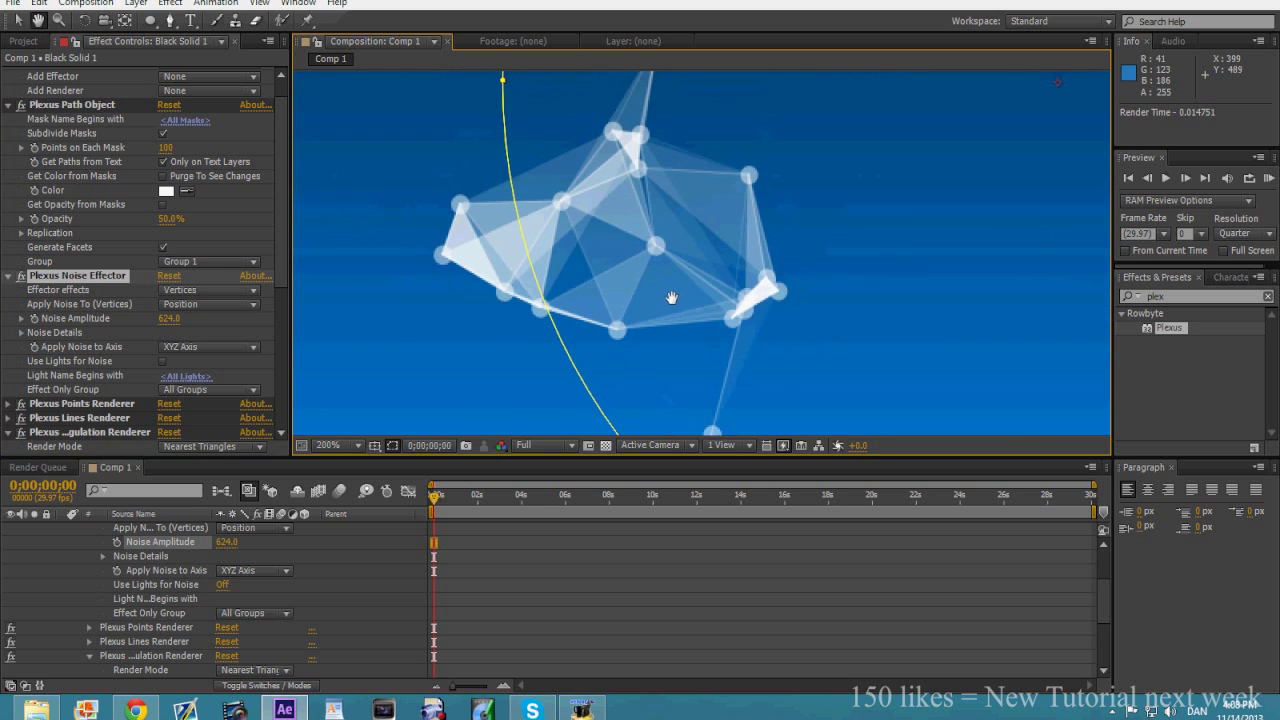
{"action": "scroll", "coordinate": [690, 229], "scroll_direction": "down", "scroll_amount": 2}
{"action": "left_click_drag", "start_coordinate": [692, 230], "coordinate": [599, 179]}
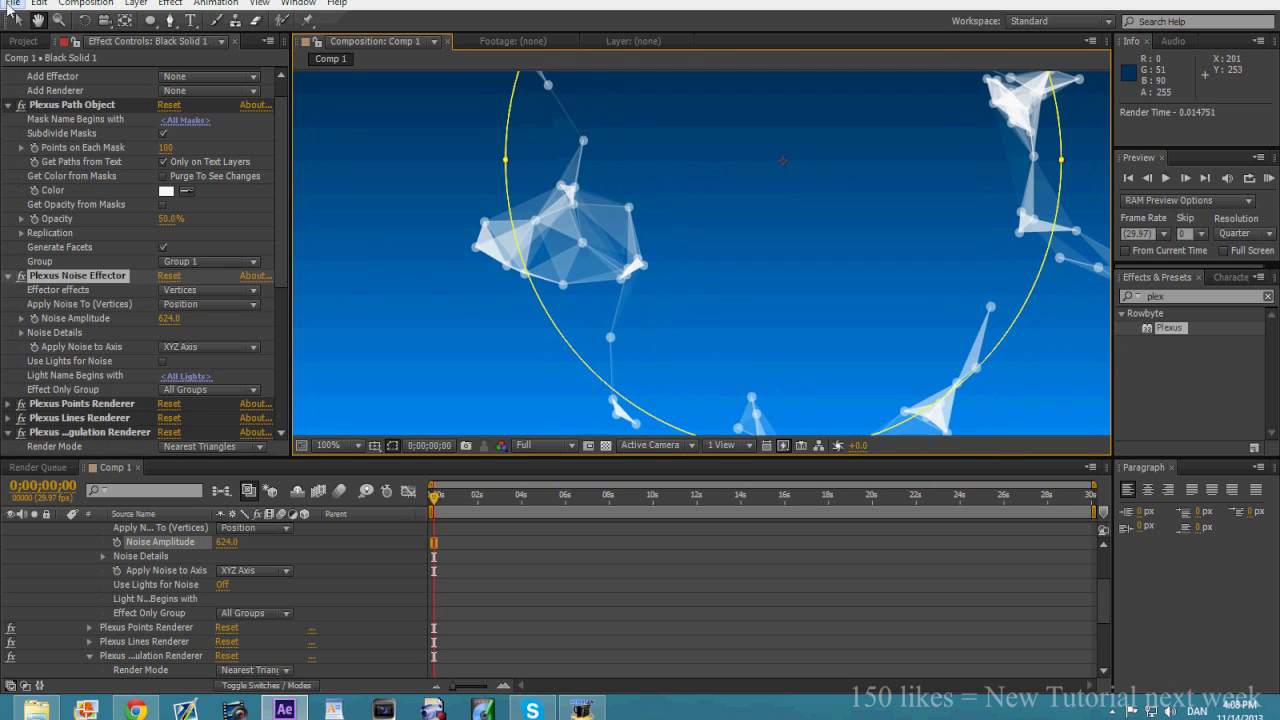
{"action": "scroll", "coordinate": [205, 239], "scroll_direction": "down", "scroll_amount": 3}
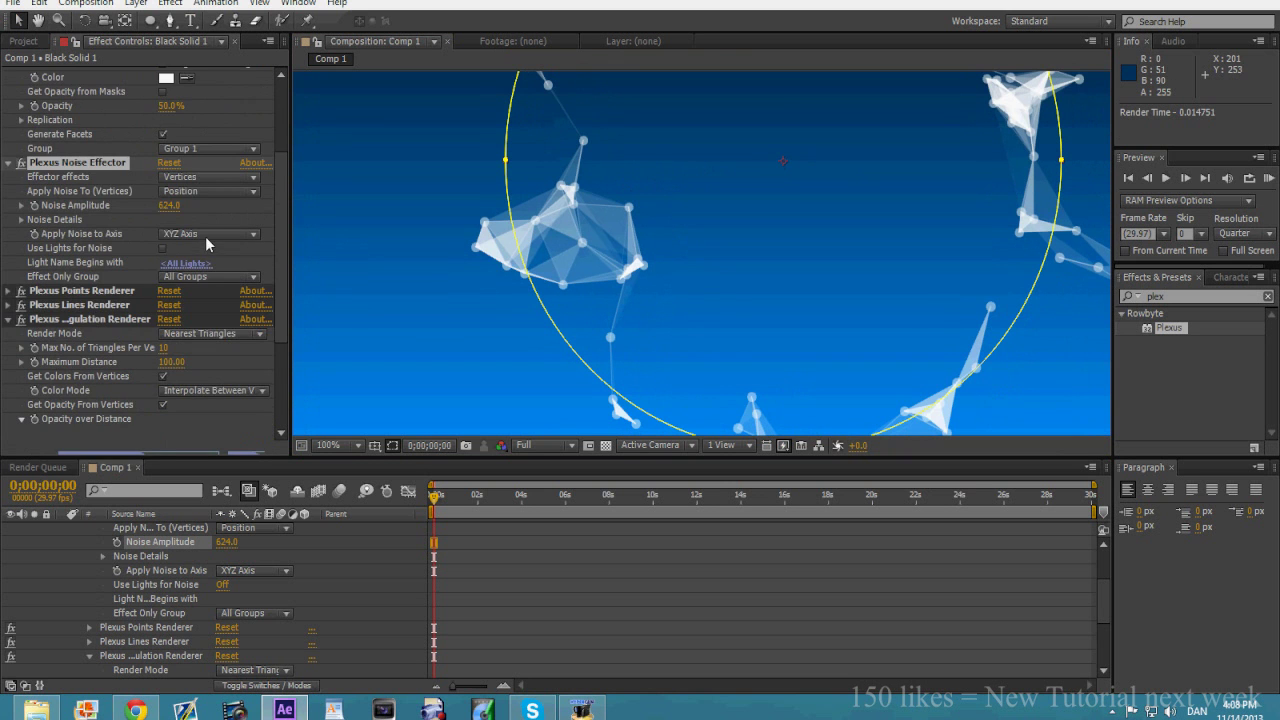
- Lower Triangulation Maximum Distance from 100 to 75 and fit the comp in the viewer
{"action": "scroll", "coordinate": [168, 238], "scroll_direction": "down", "scroll_amount": 2}
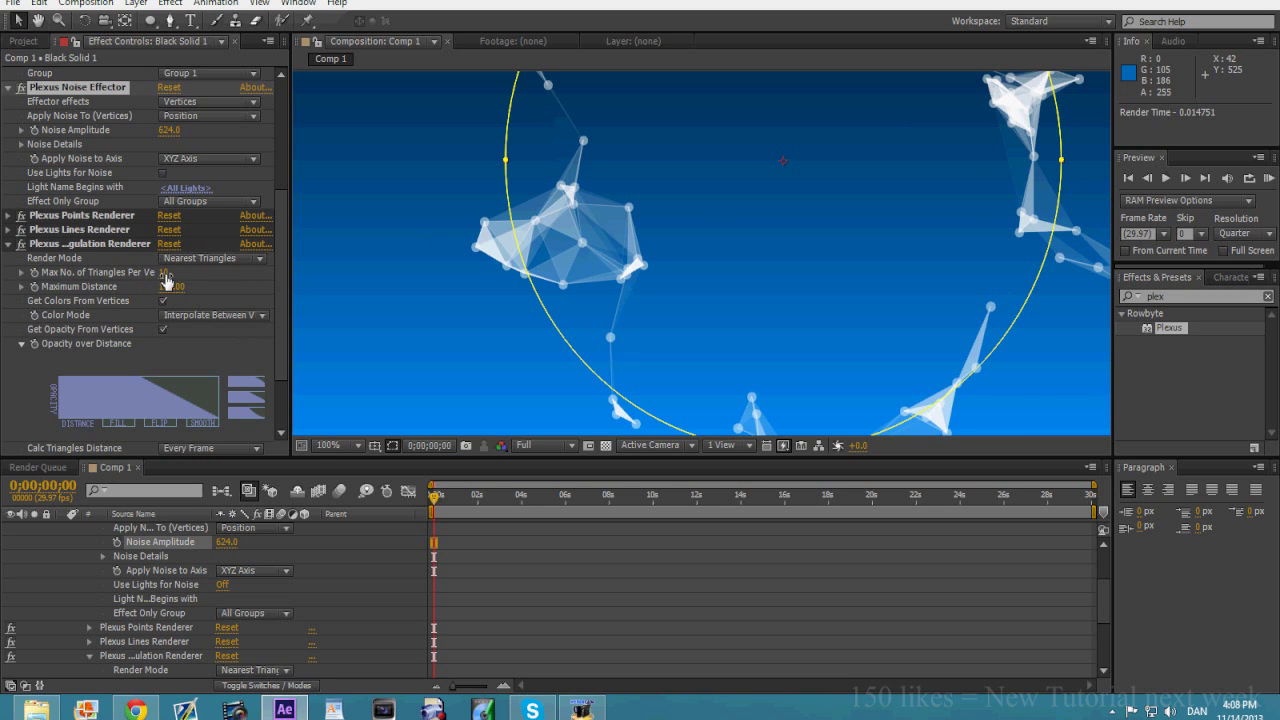
{"action": "left_click_drag", "start_coordinate": [172, 298], "coordinate": [157, 298]}
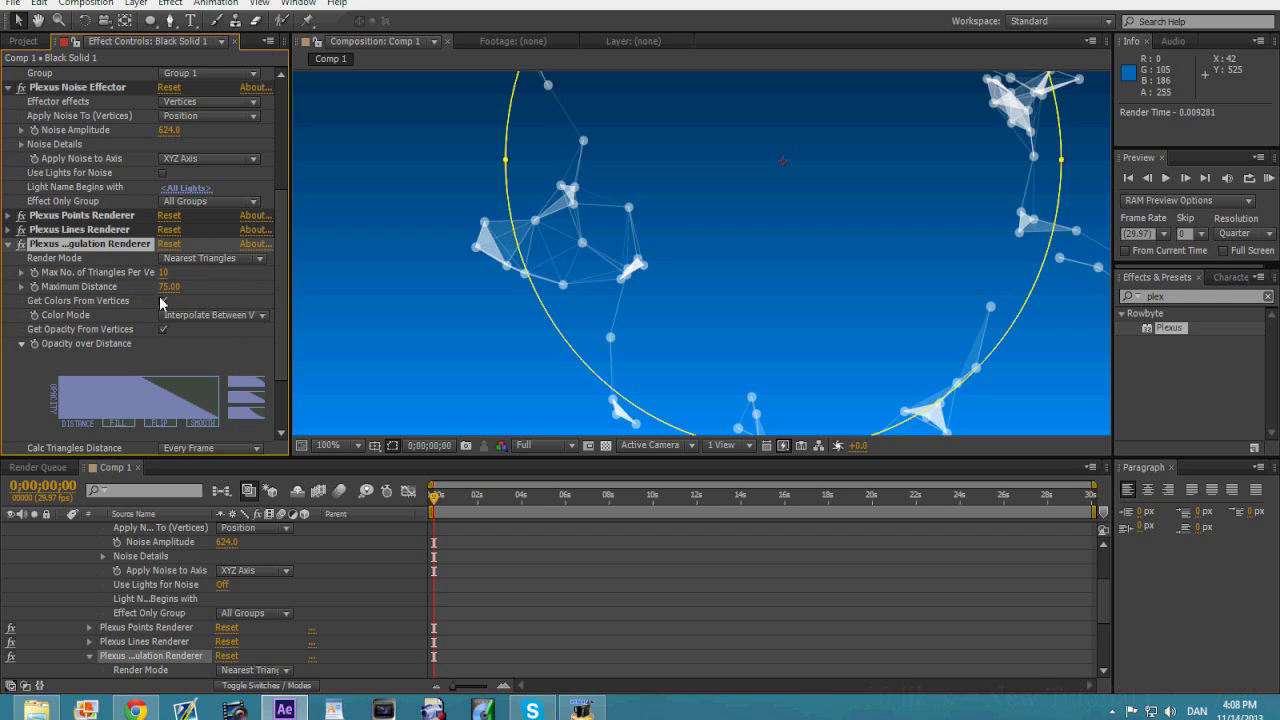
{"action": "left_click", "coordinate": [330, 445]}
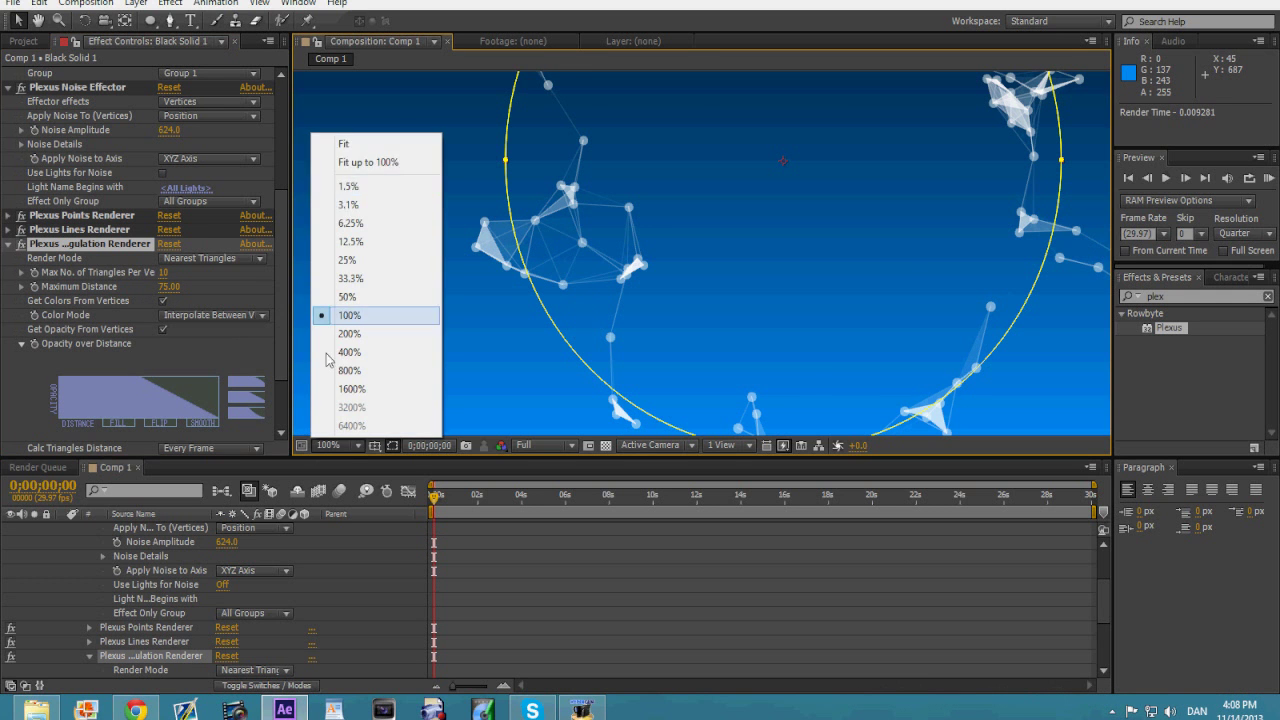
{"action": "left_click", "coordinate": [368, 146]}
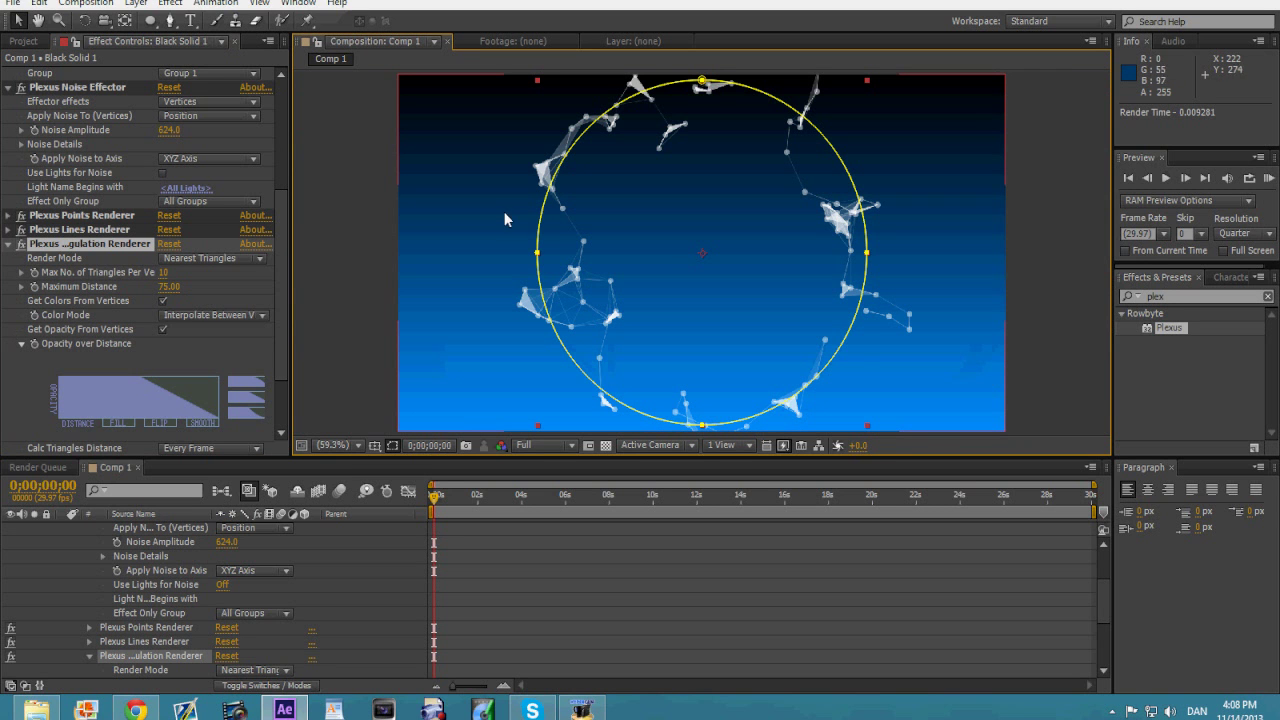
- Scrub Noise Amplitude down and back up, settling at 516.0
{"action": "left_click", "coordinate": [696, 561]}
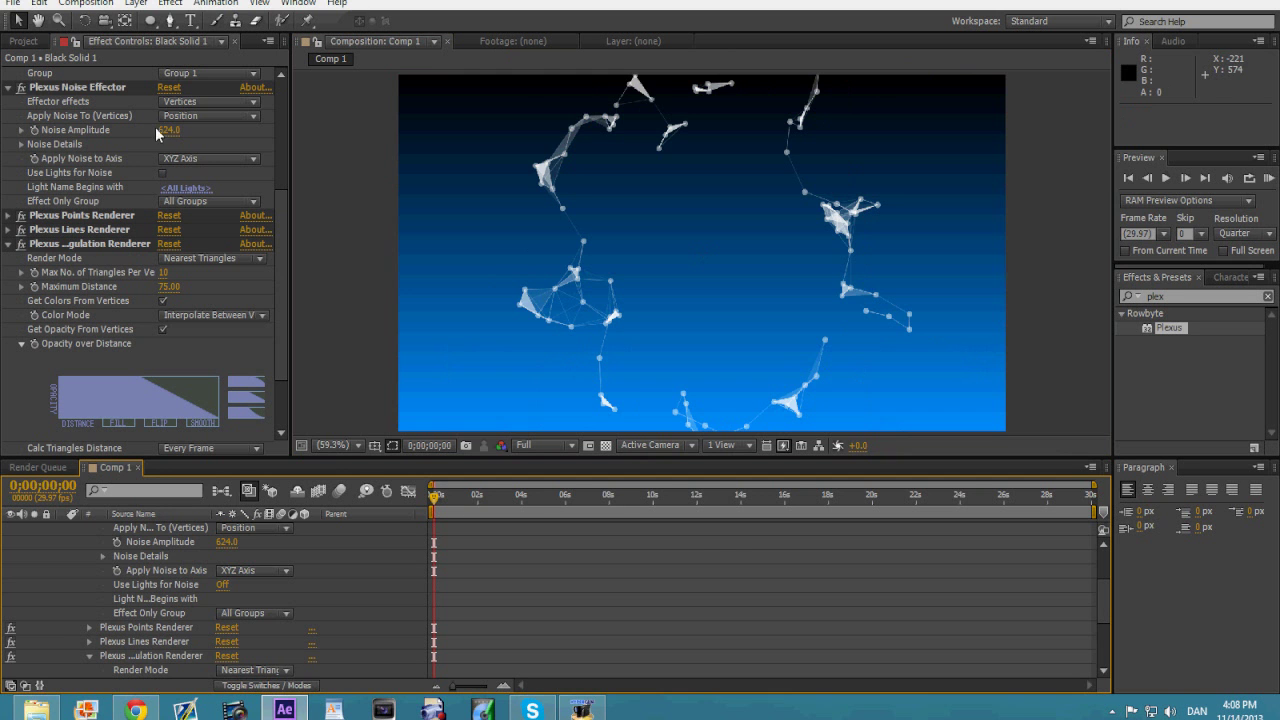
{"action": "left_click_drag", "start_coordinate": [160, 130], "coordinate": [12, 132]}
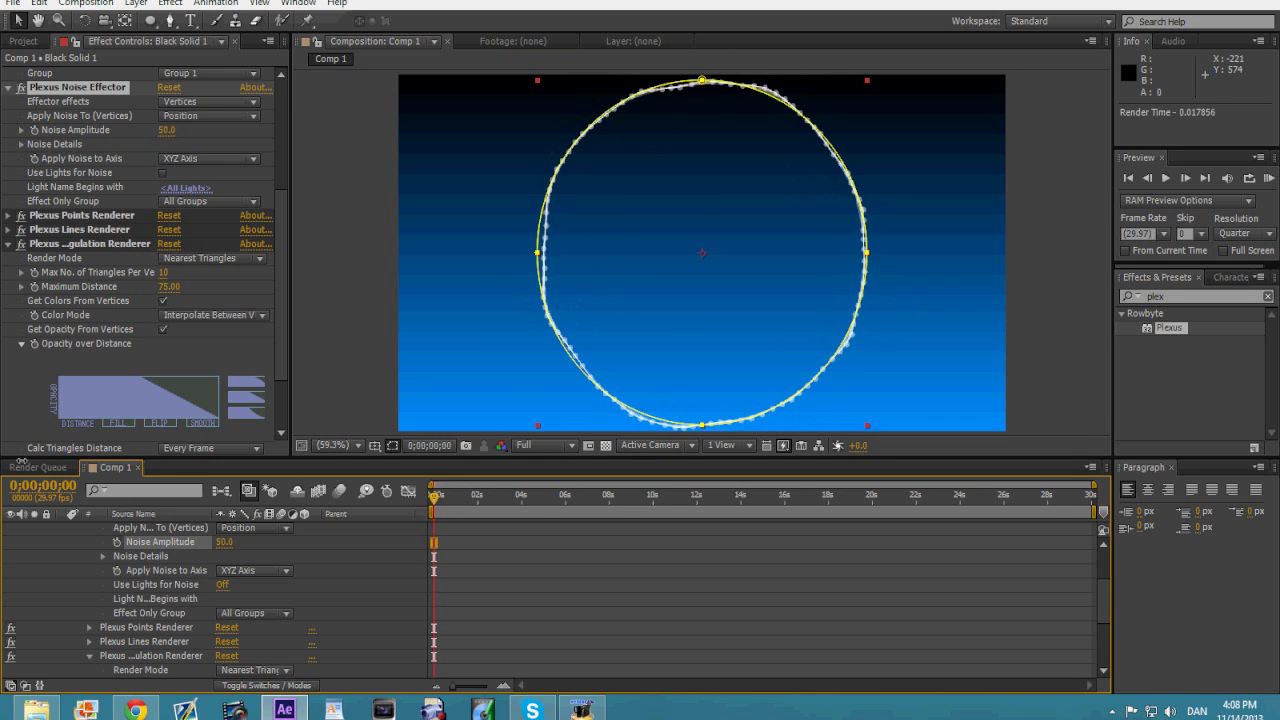
{"action": "left_click_drag", "start_coordinate": [166, 130], "coordinate": [317, 382]}
{"action": "scroll", "coordinate": [228, 148], "scroll_direction": "up", "scroll_amount": 4}
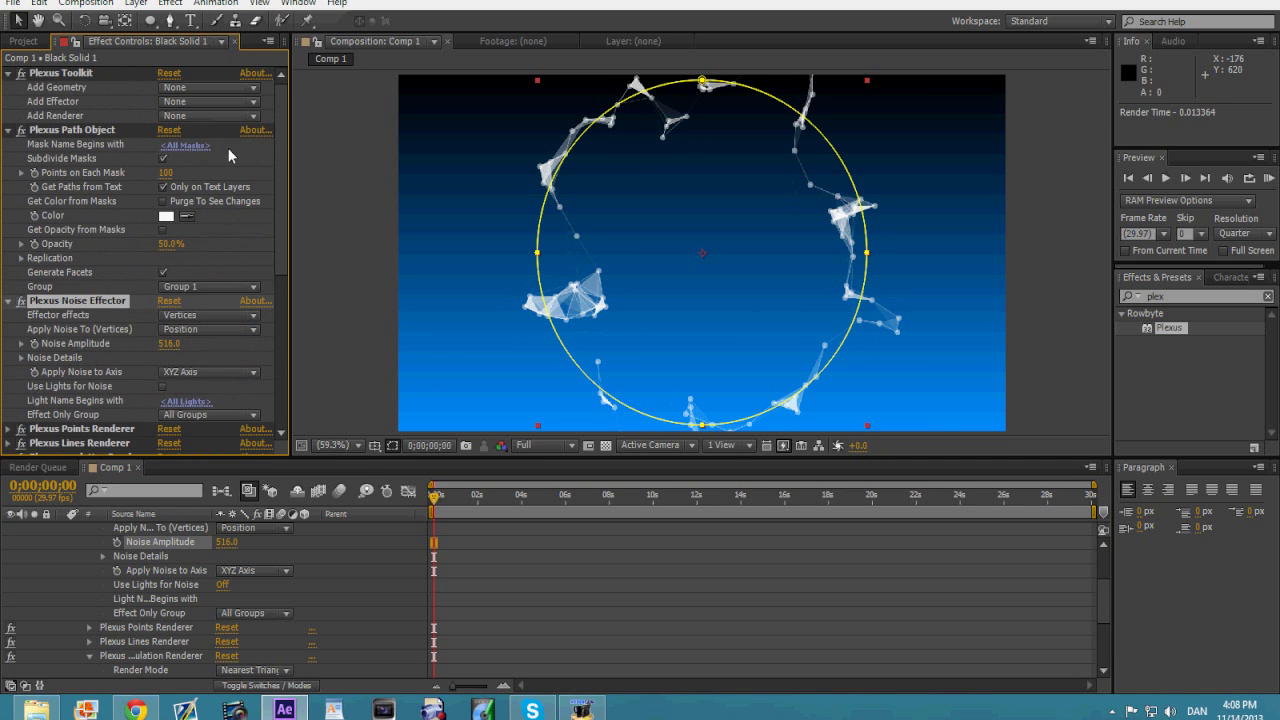
{"action": "left_click", "coordinate": [200, 117]}
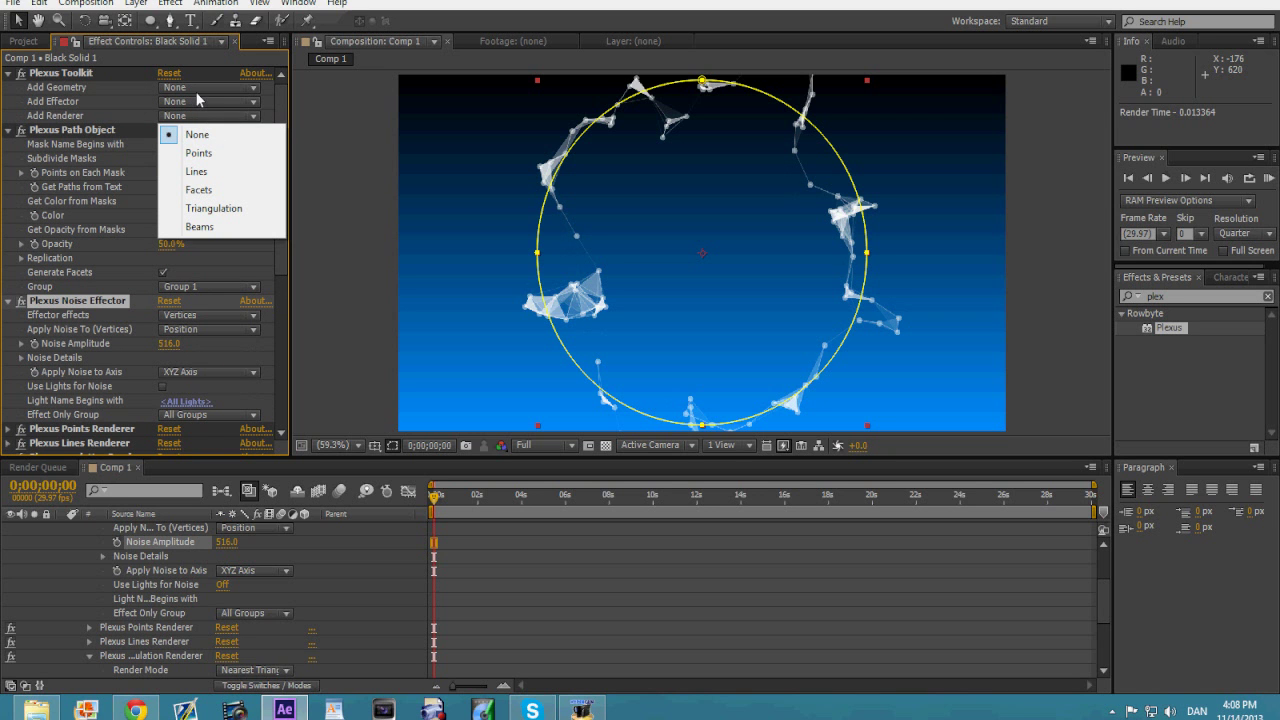
{"action": "left_click", "coordinate": [216, 88]}
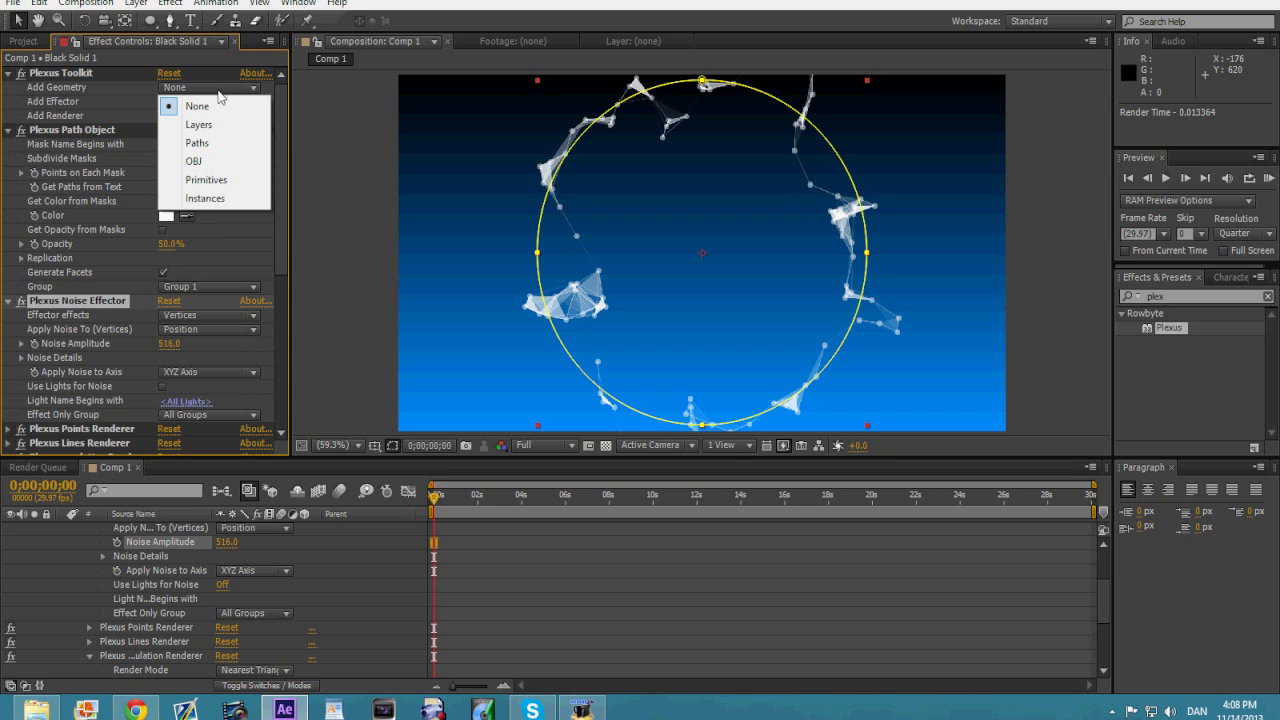
{"action": "left_click", "coordinate": [144, 107]}
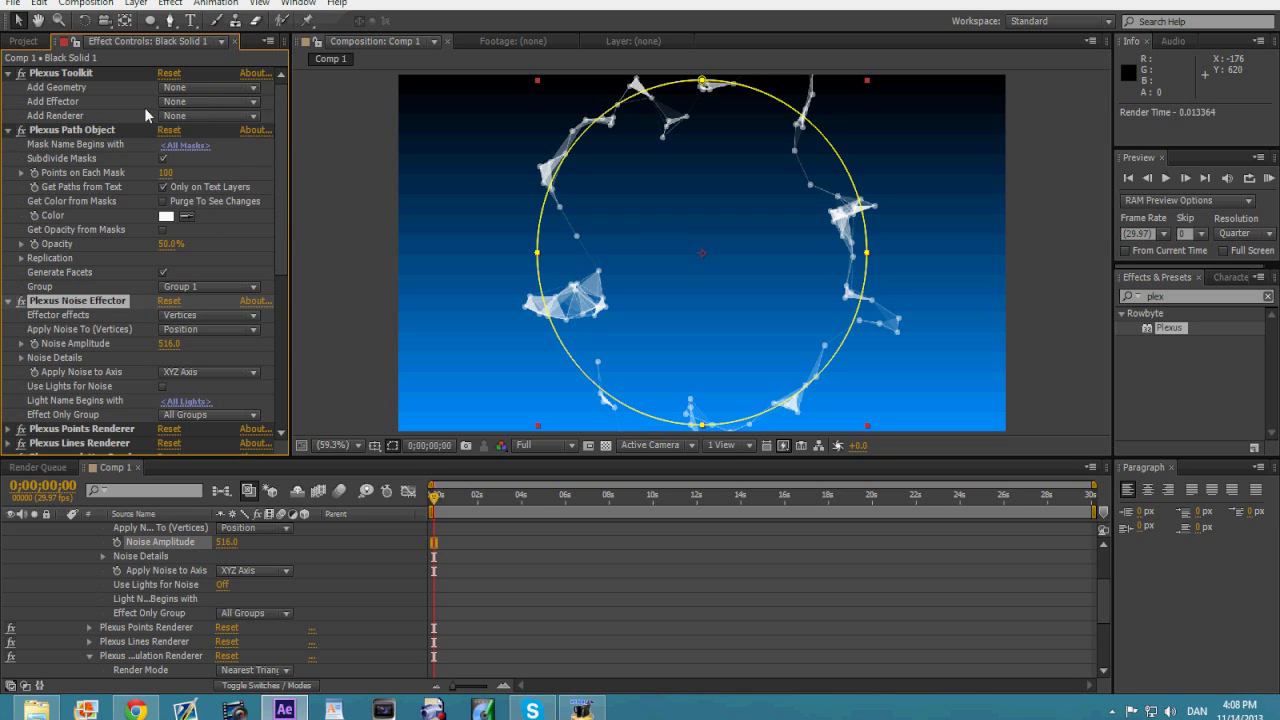
{"action": "left_click", "coordinate": [175, 101]}
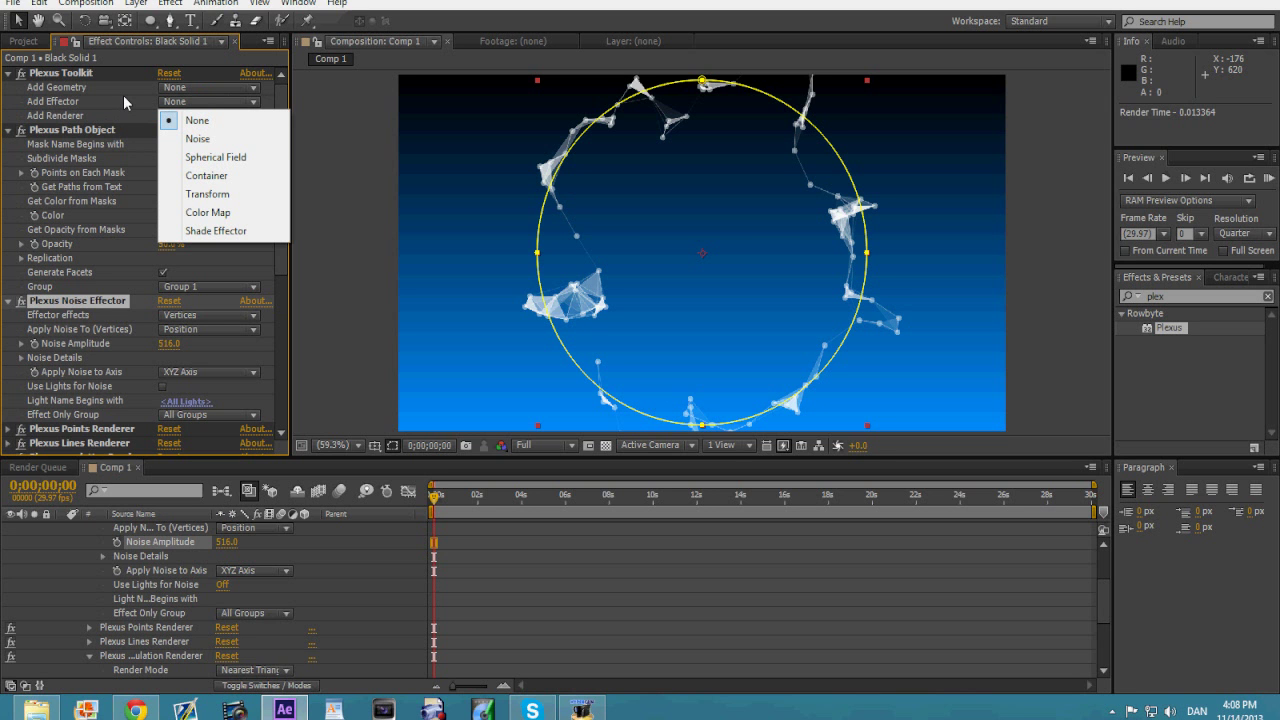
{"action": "left_click", "coordinate": [109, 116]}
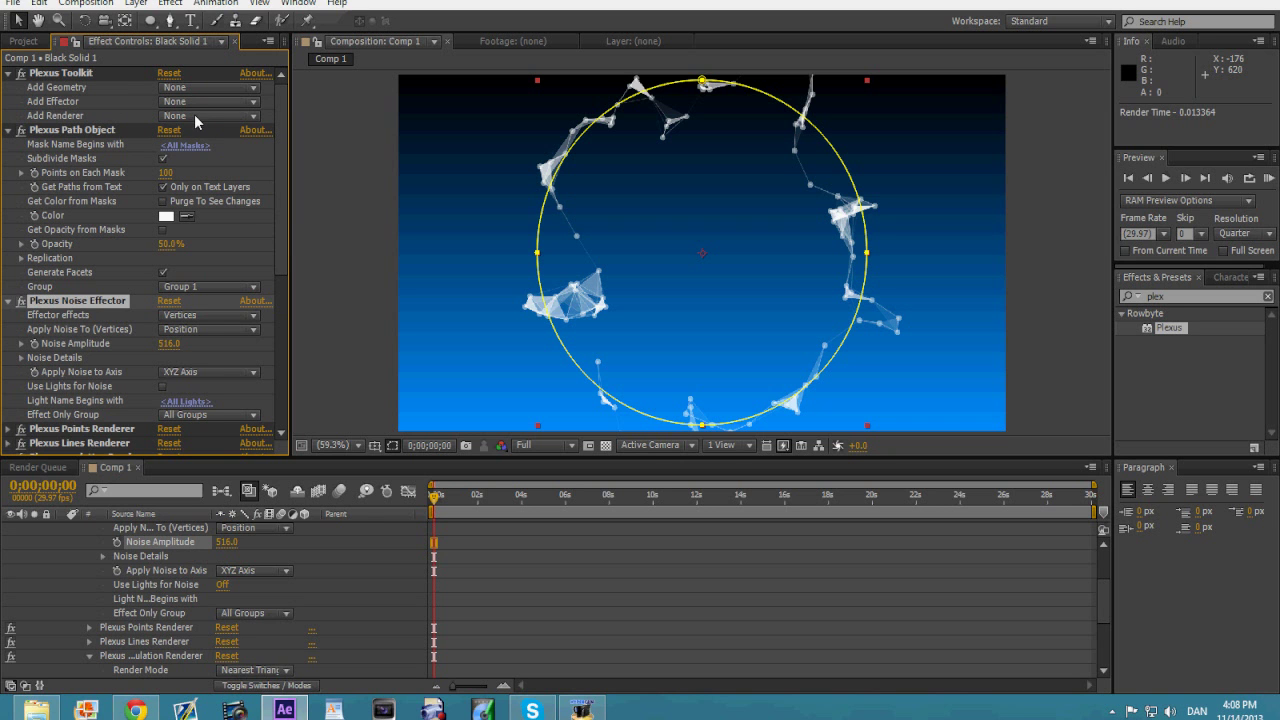